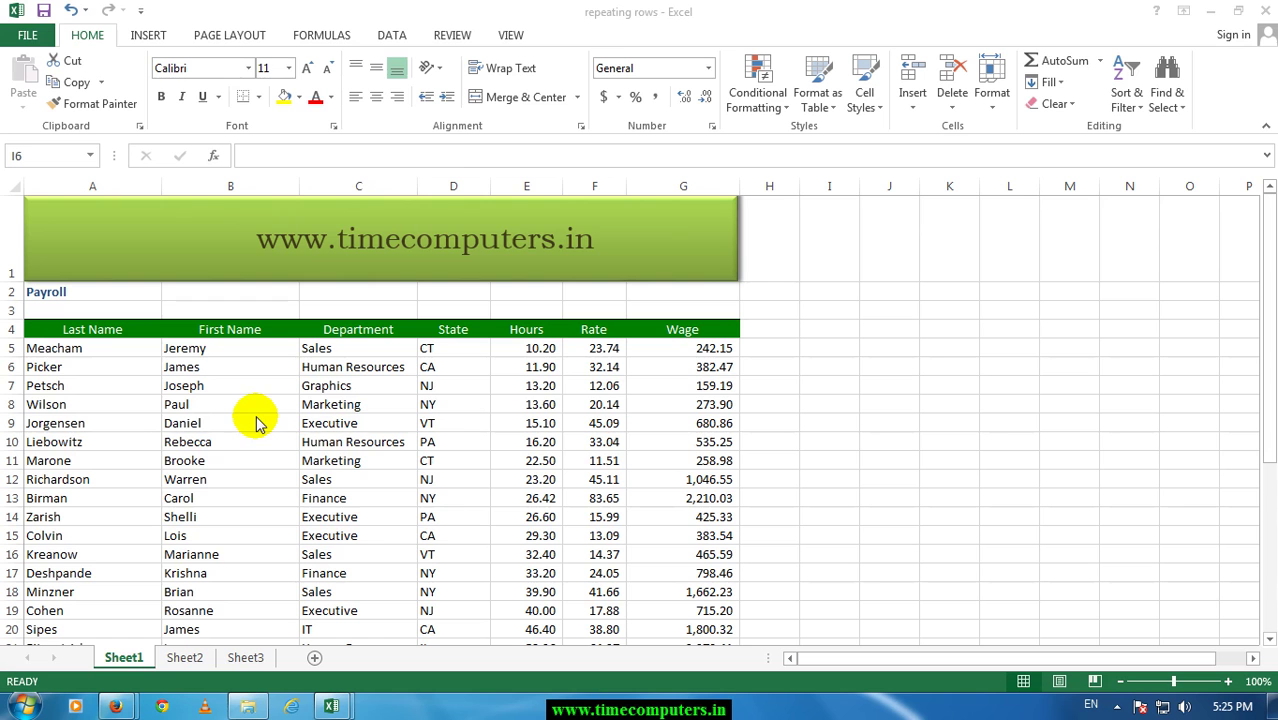
Select the Human Resources entry in C10, edit the first name in B10, then select C11.
left_click(306, 444)
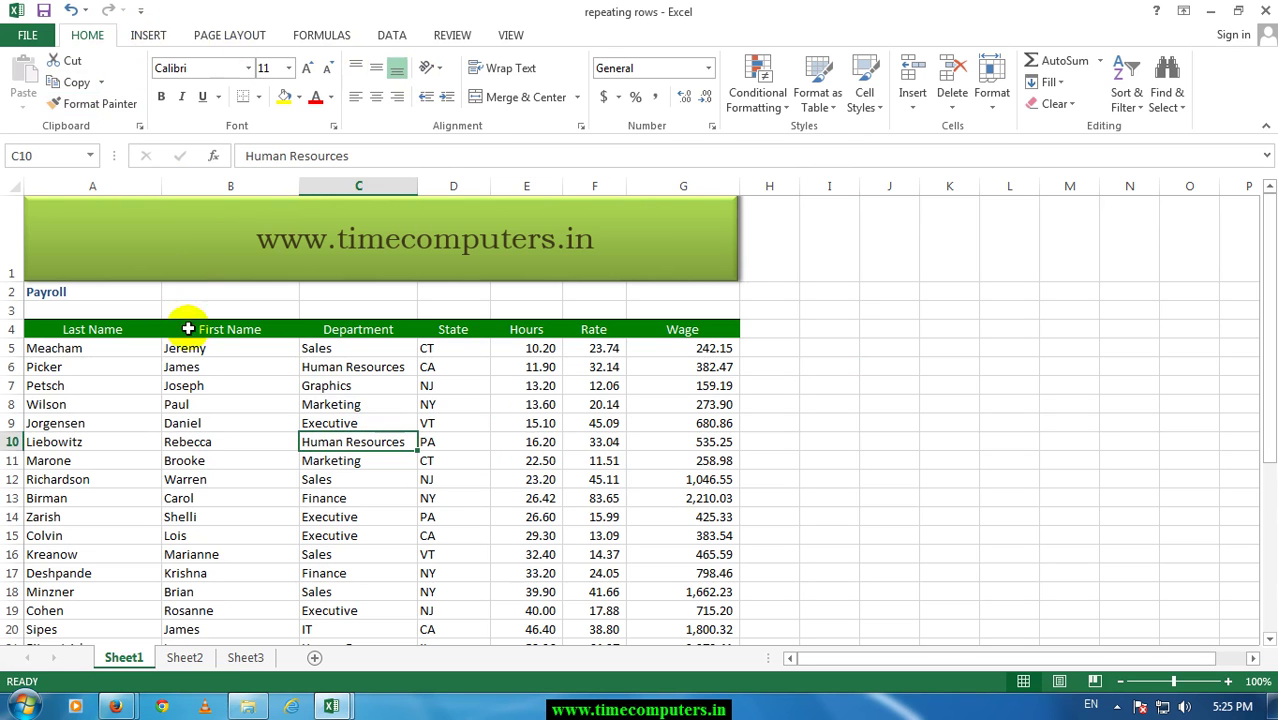
double_click(280, 442)
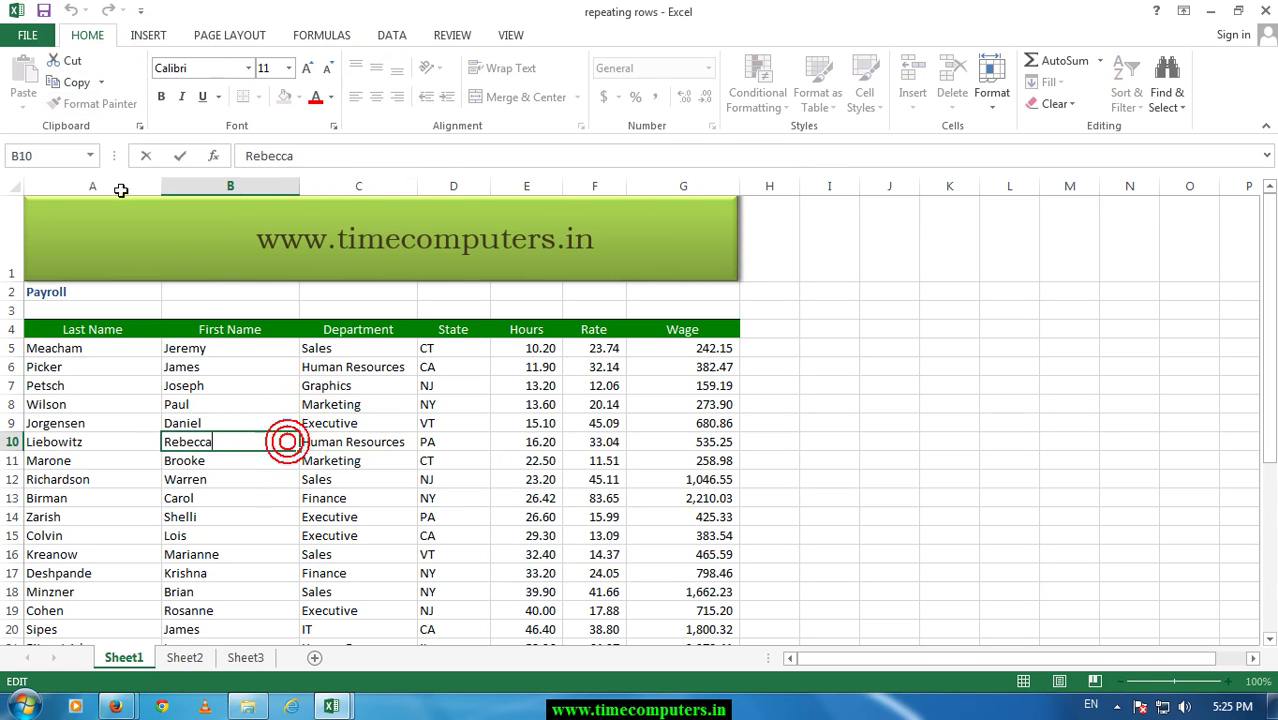
left_click(359, 461)
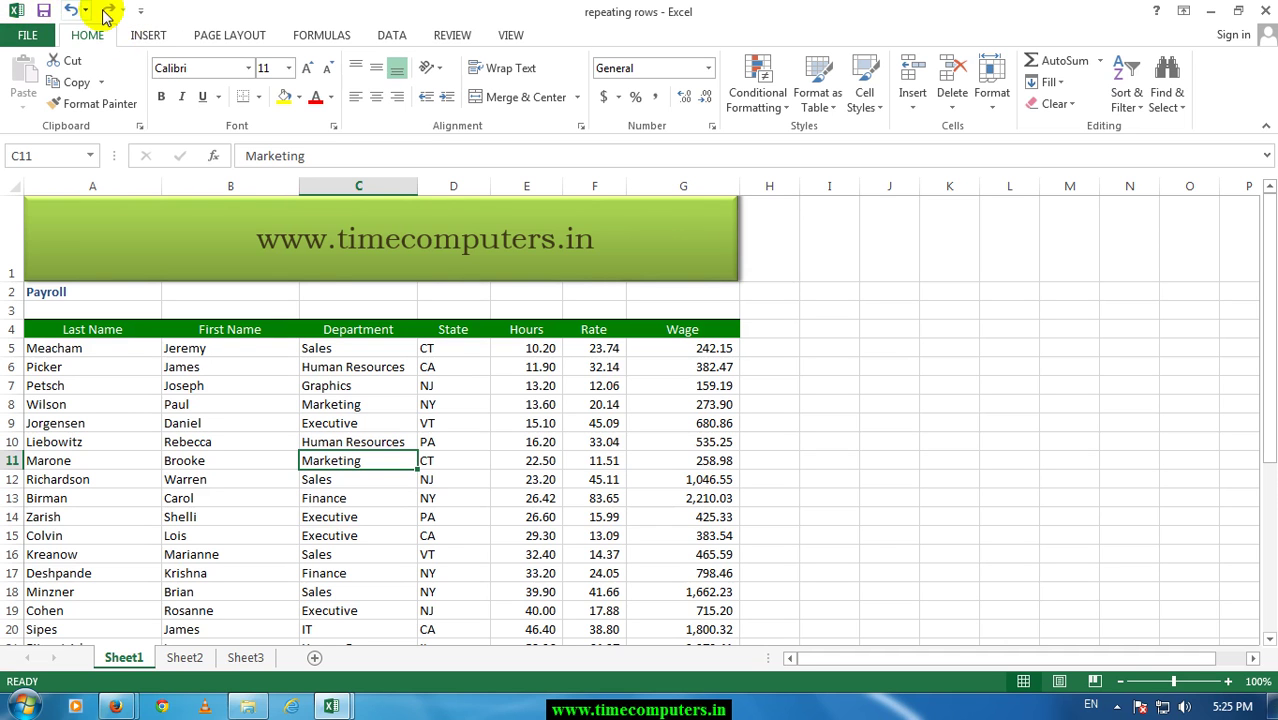
Browse the Insert, Page Layout and Formulas tabs, end on Insert, then select B14 and C11.
left_click(150, 38)
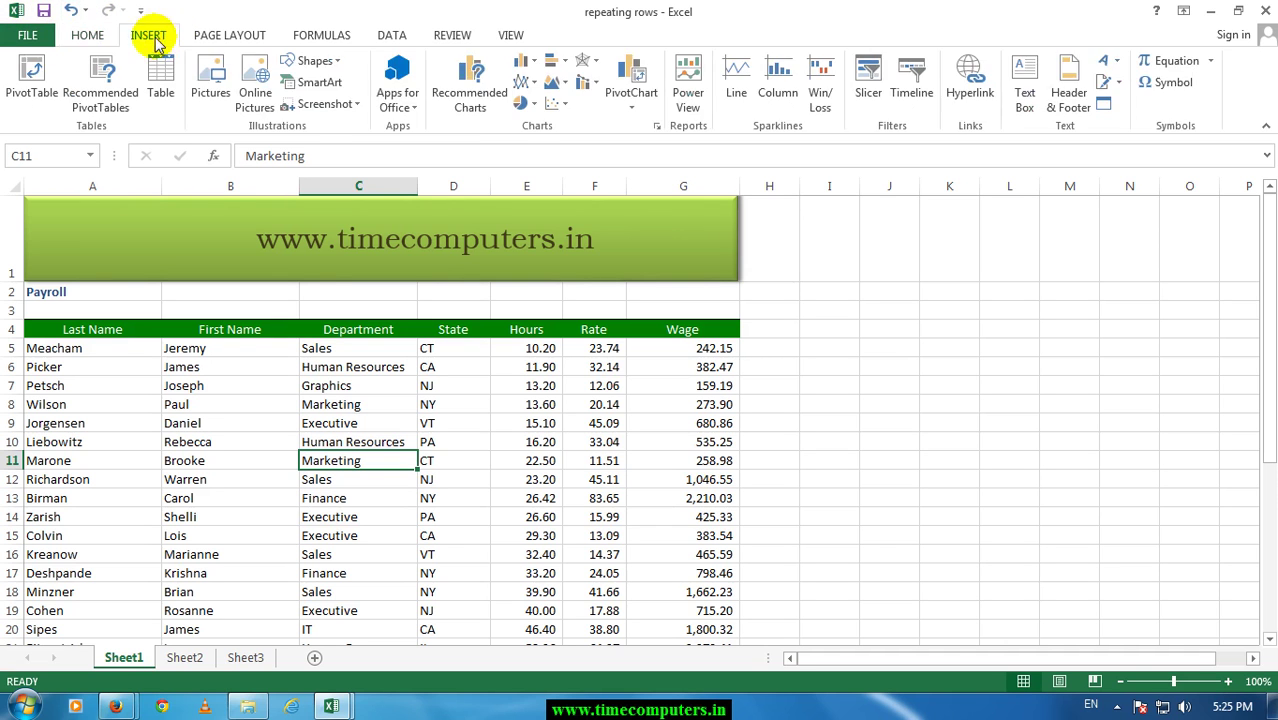
left_click(239, 37)
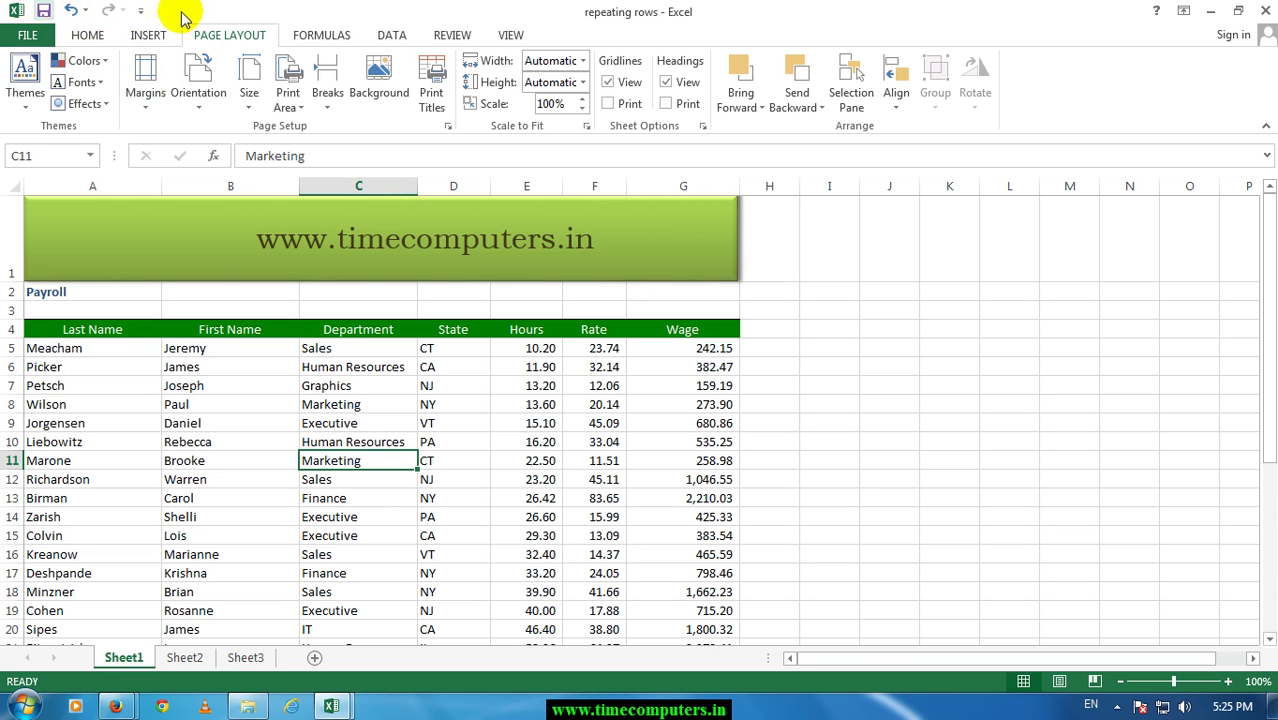
left_click(306, 36)
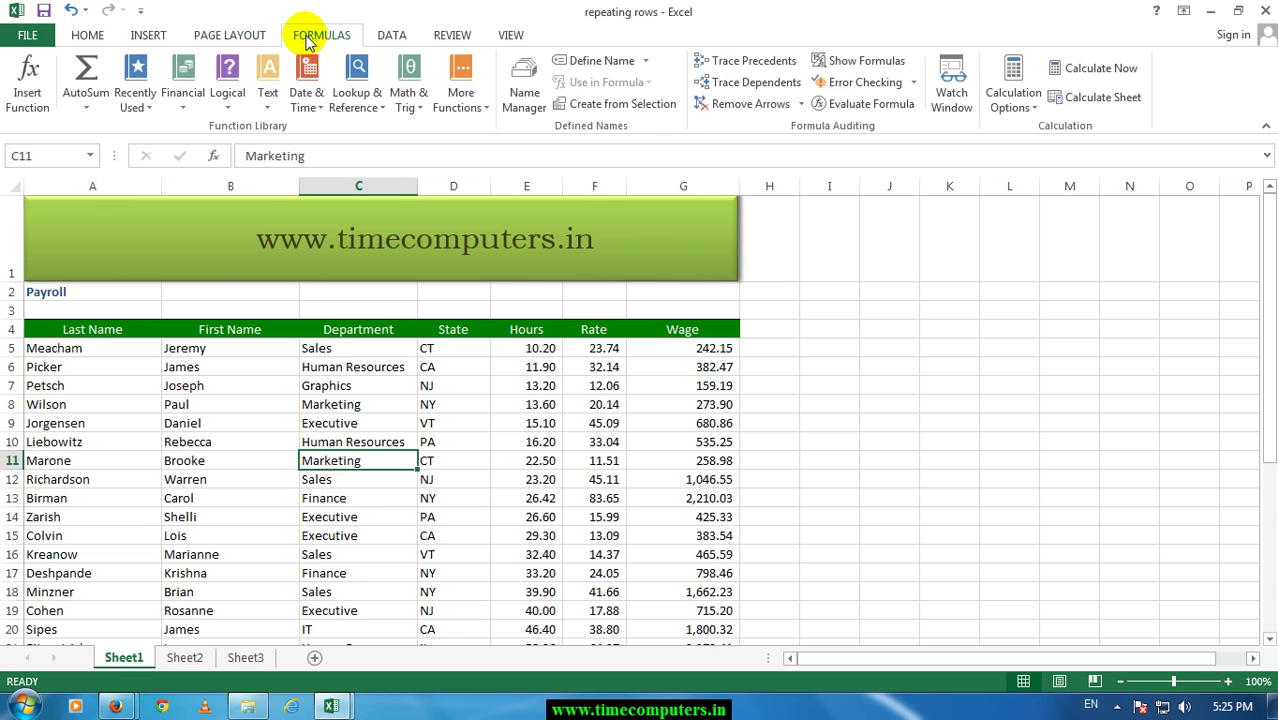
left_click(230, 36)
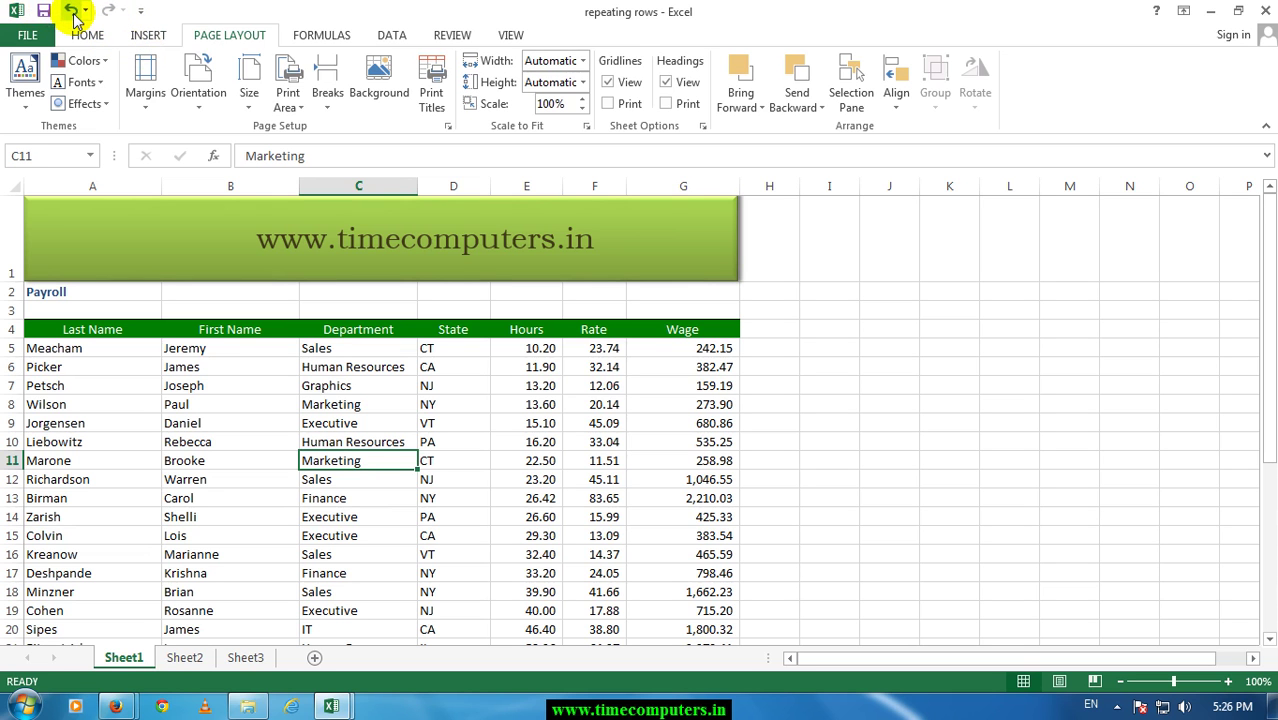
left_click(148, 35)
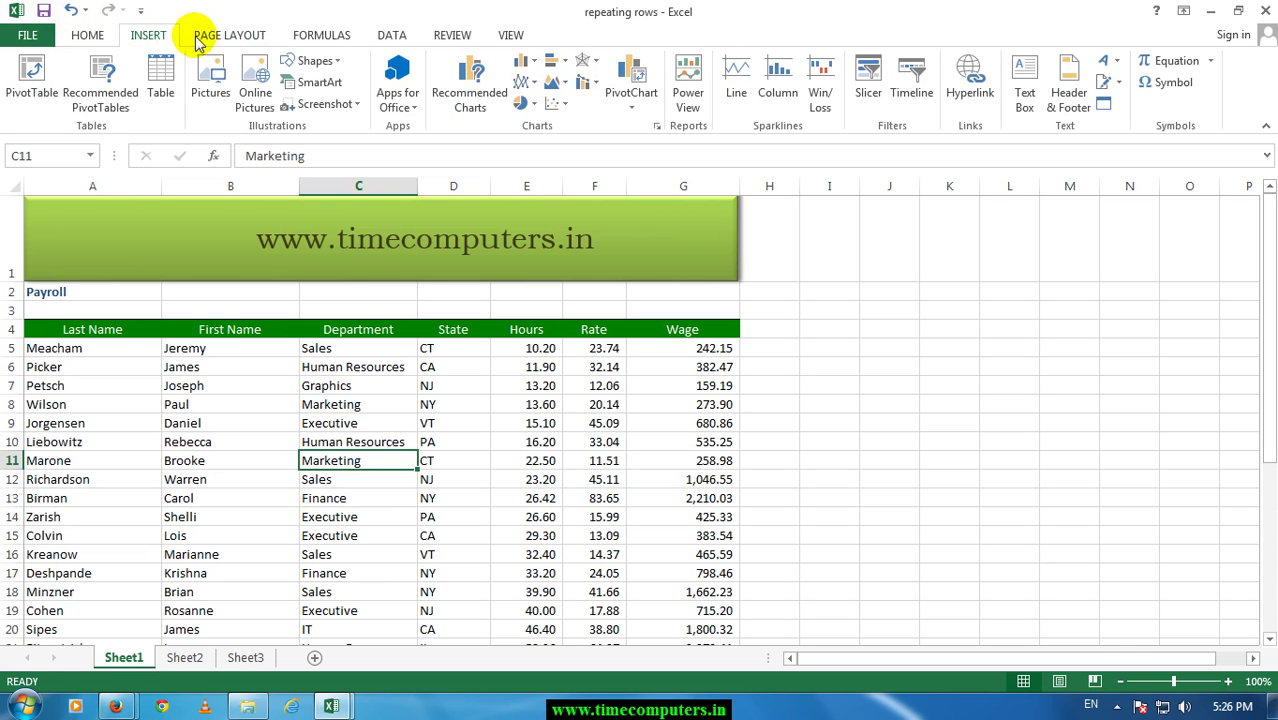
left_click(180, 514)
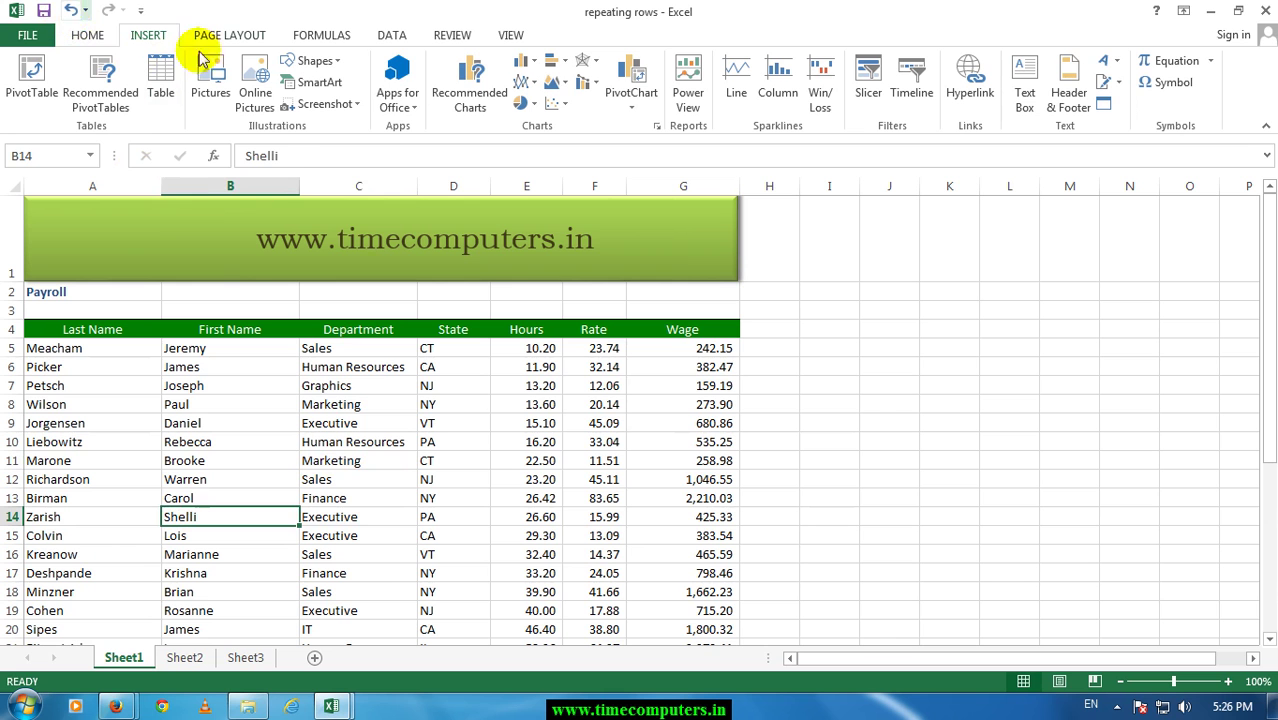
left_click(350, 460)
left_click(22, 40)
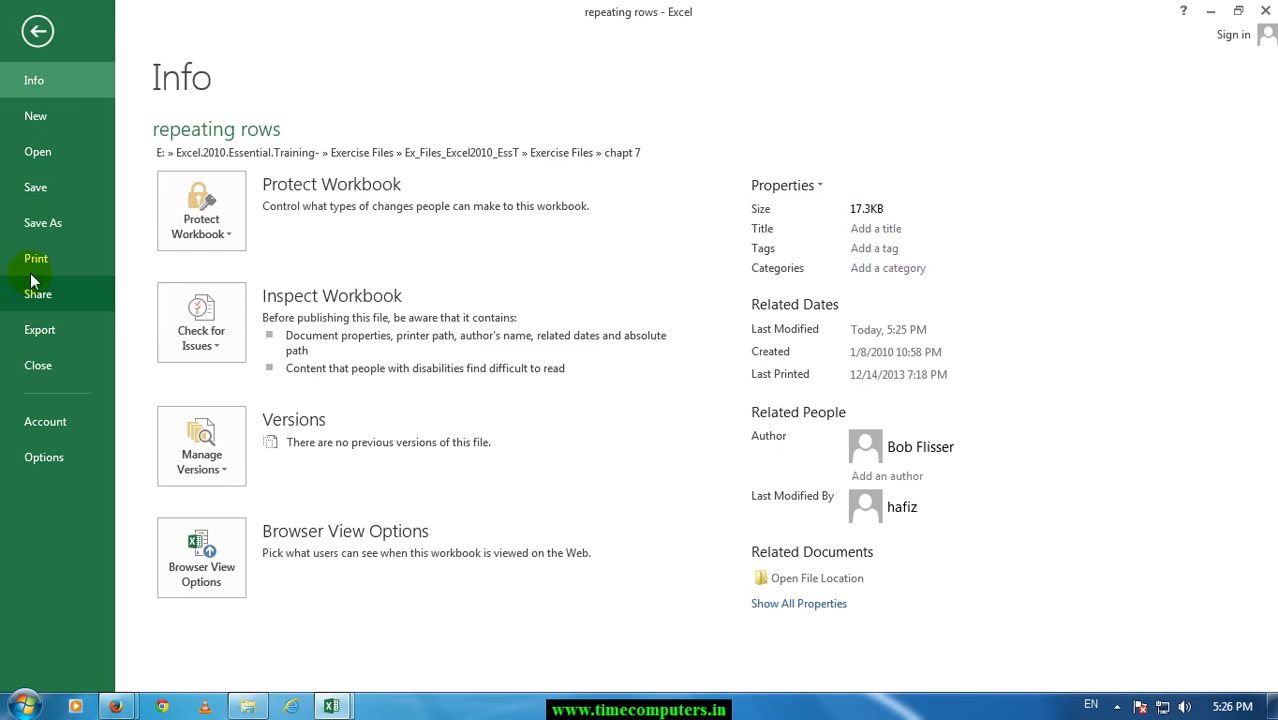
key("Escape")
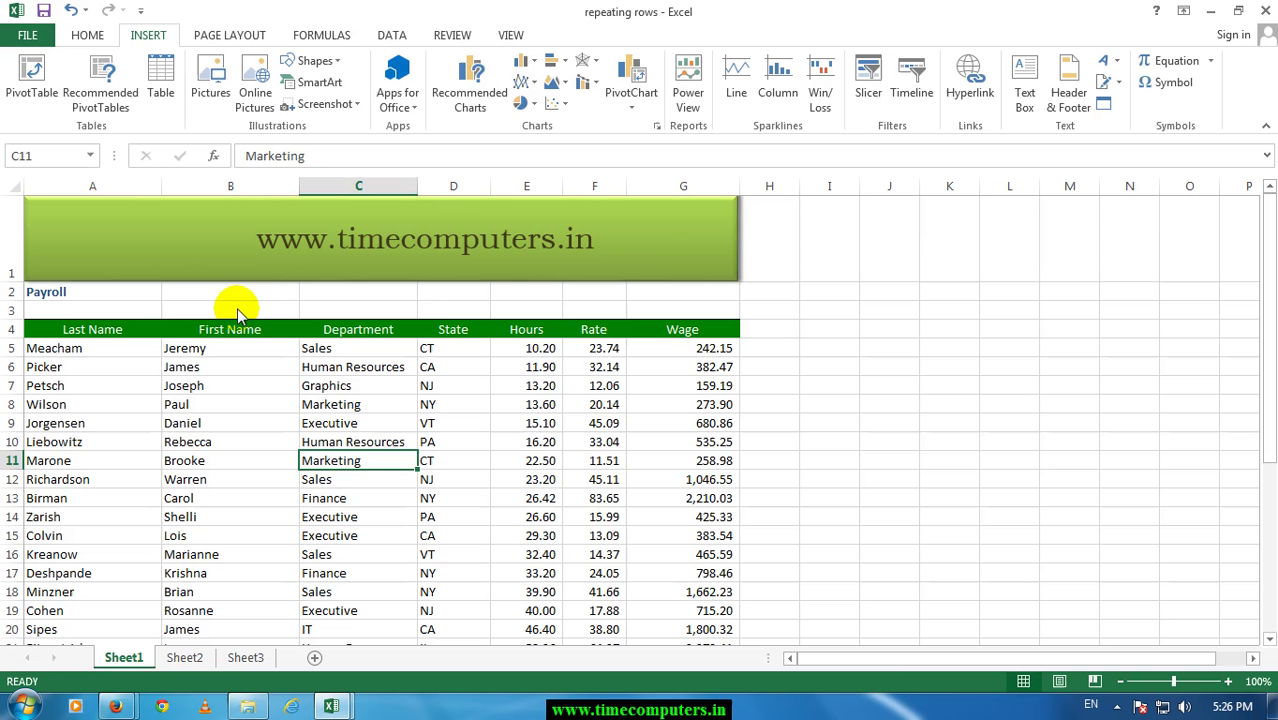
left_click(311, 400)
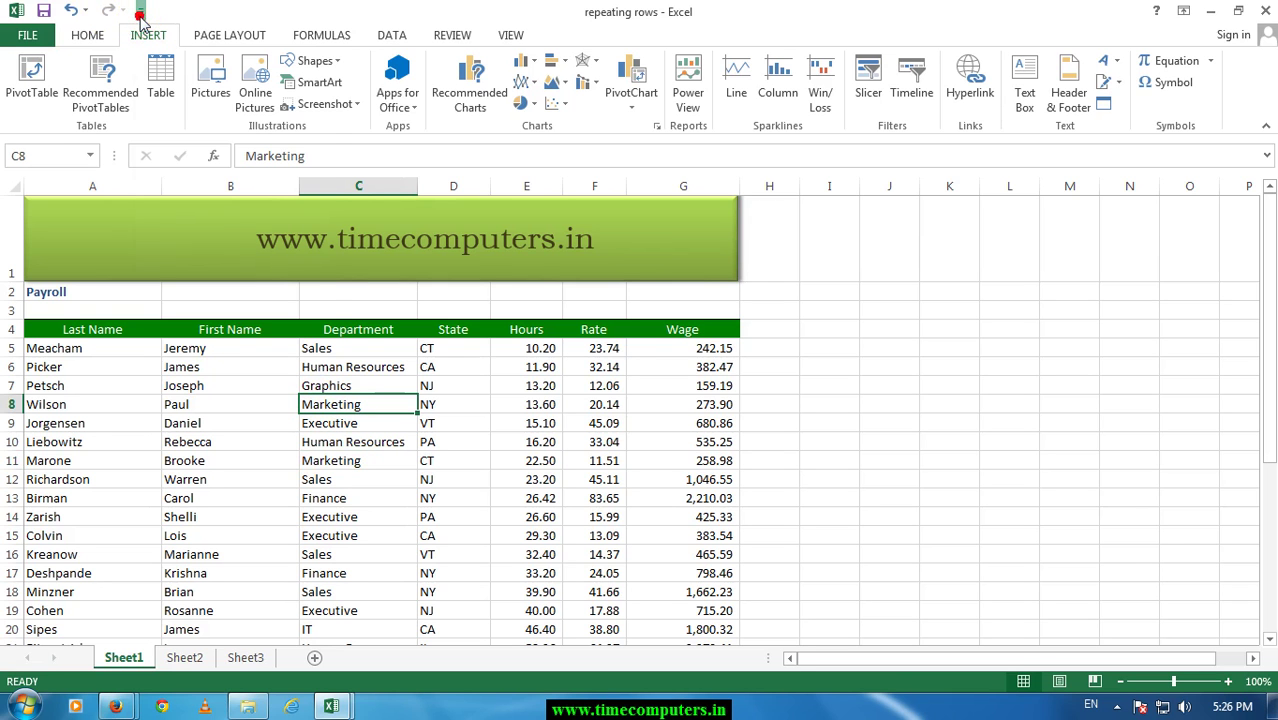
Check New in the Quick Access Toolbar dropdown so a New workbook button appears.
left_click(140, 12)
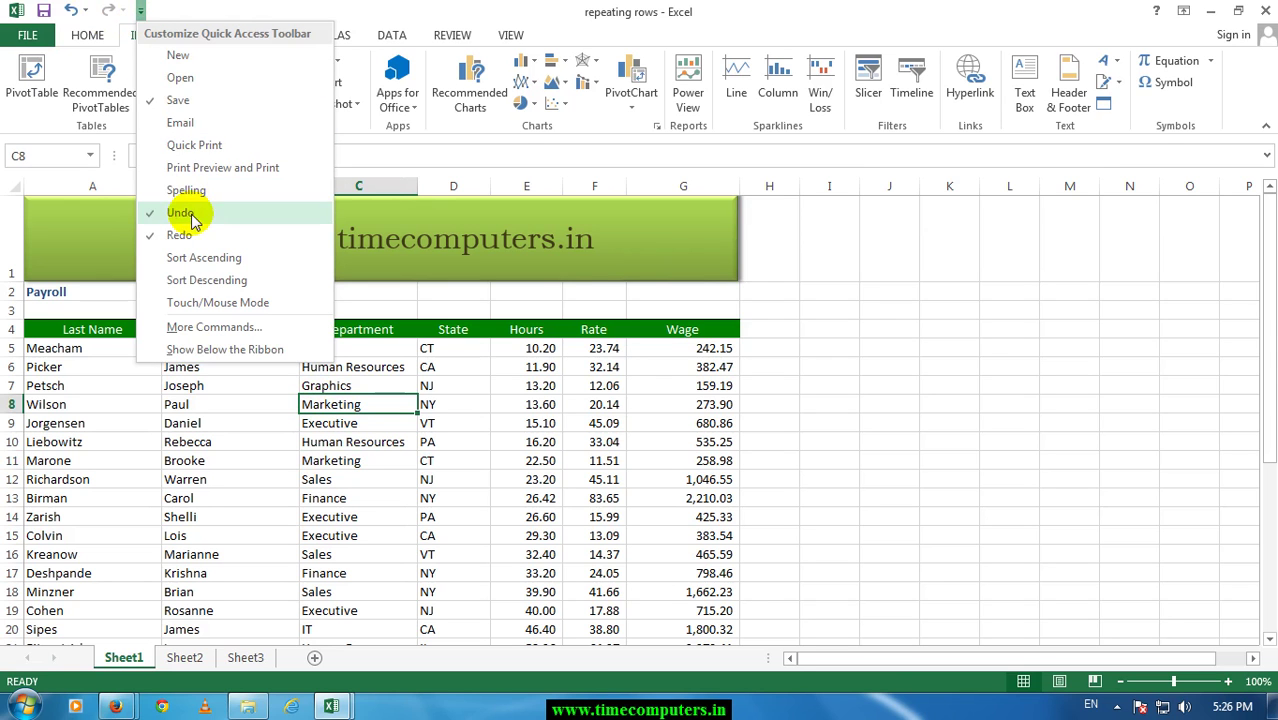
left_click(172, 58)
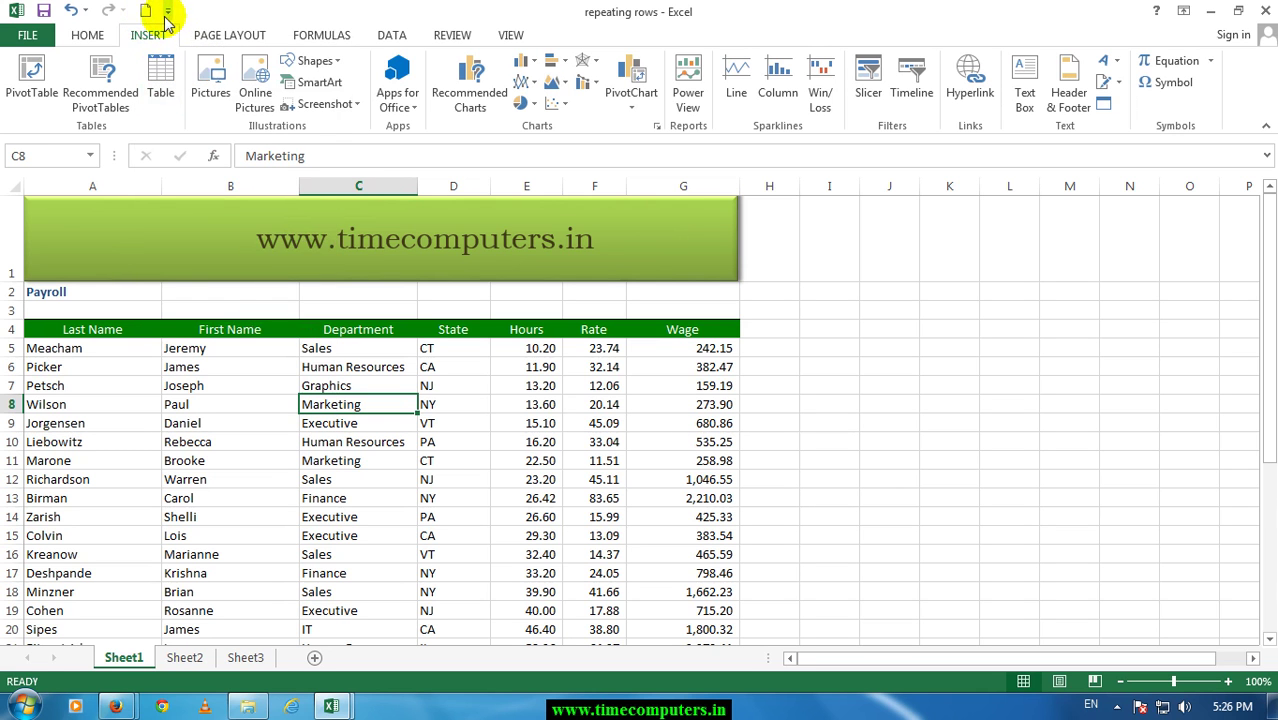
left_click(167, 12)
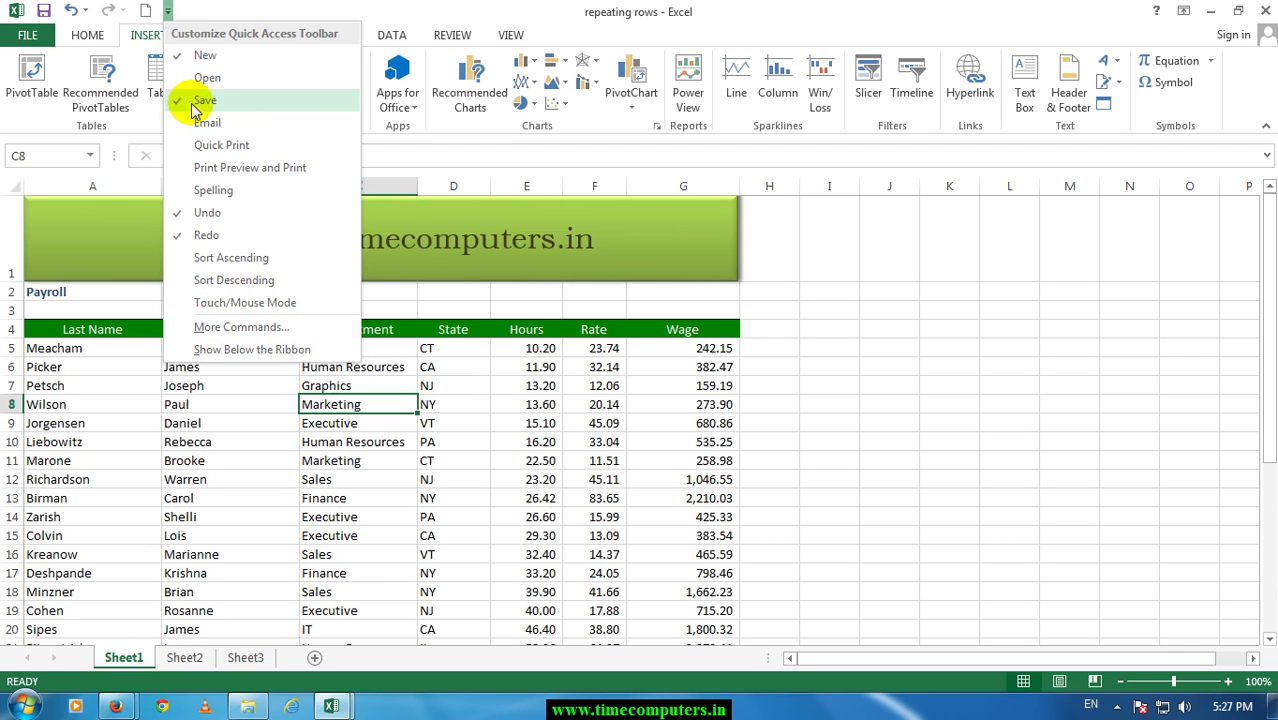
Open More Commands for the Quick Access Toolbar and look at Borders, Calculate Now and Custom Sort.
left_click(249, 331)
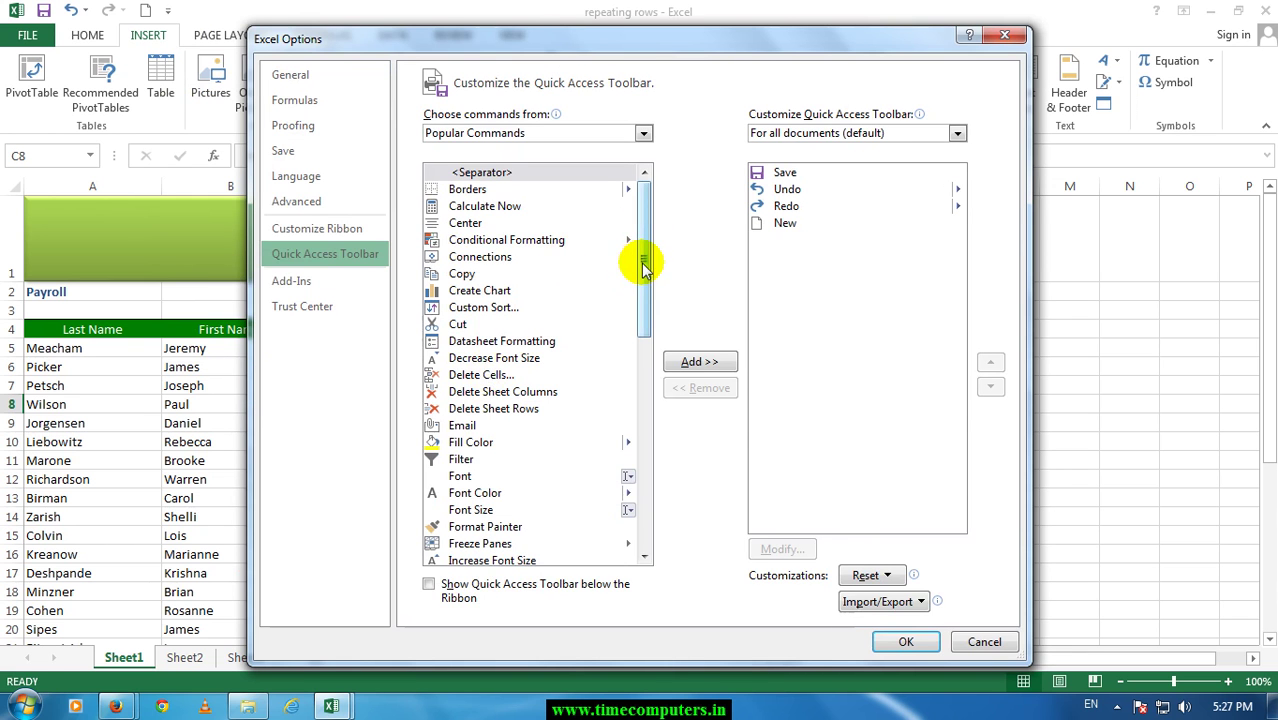
left_click(464, 190)
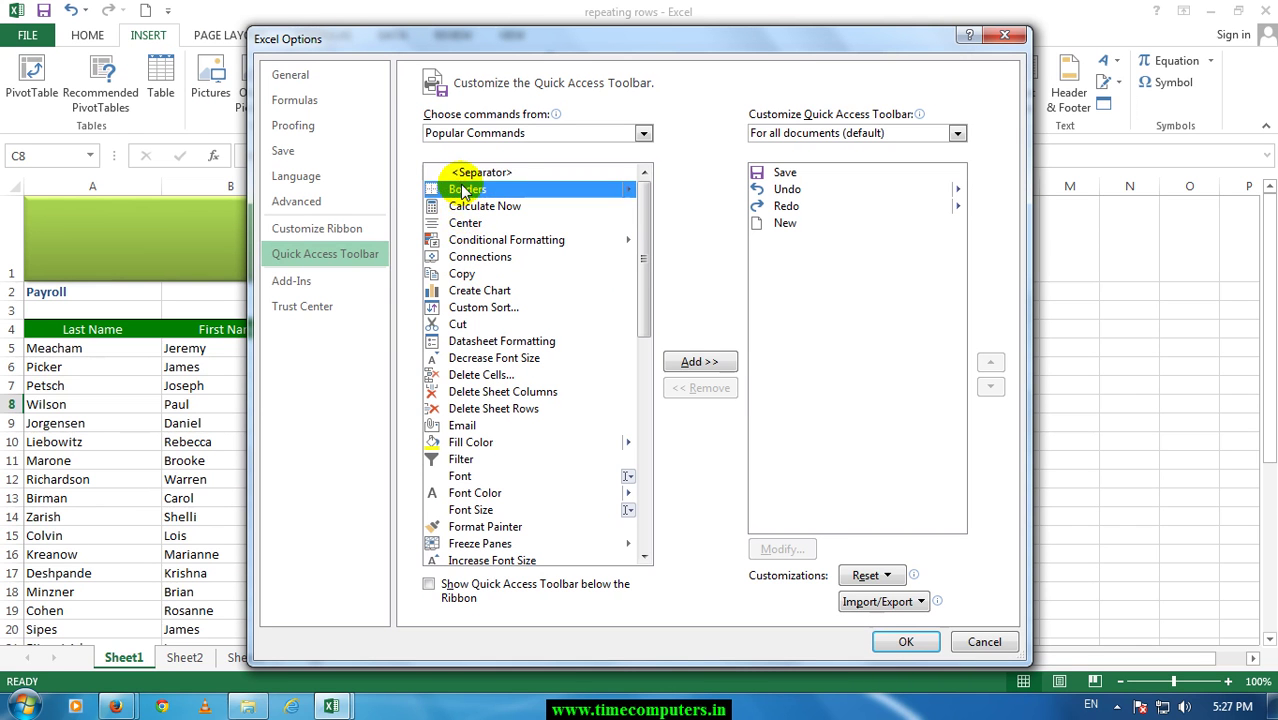
left_click(467, 208)
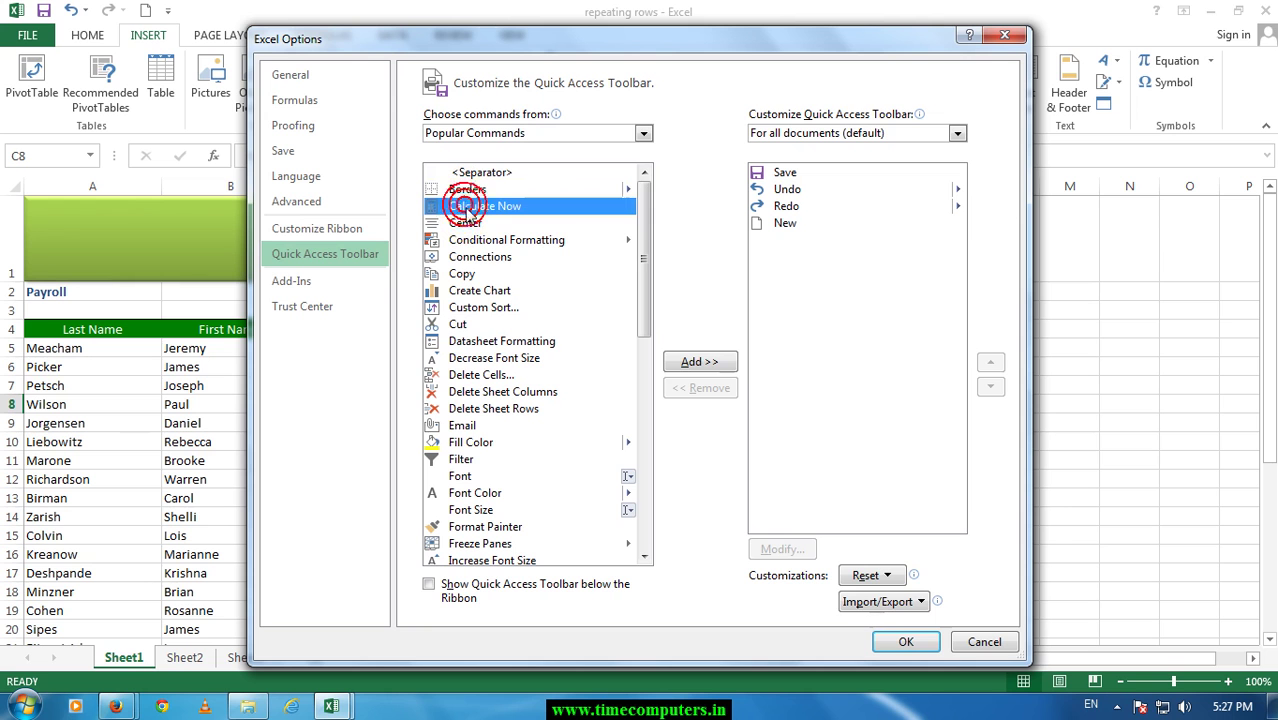
left_click(473, 310)
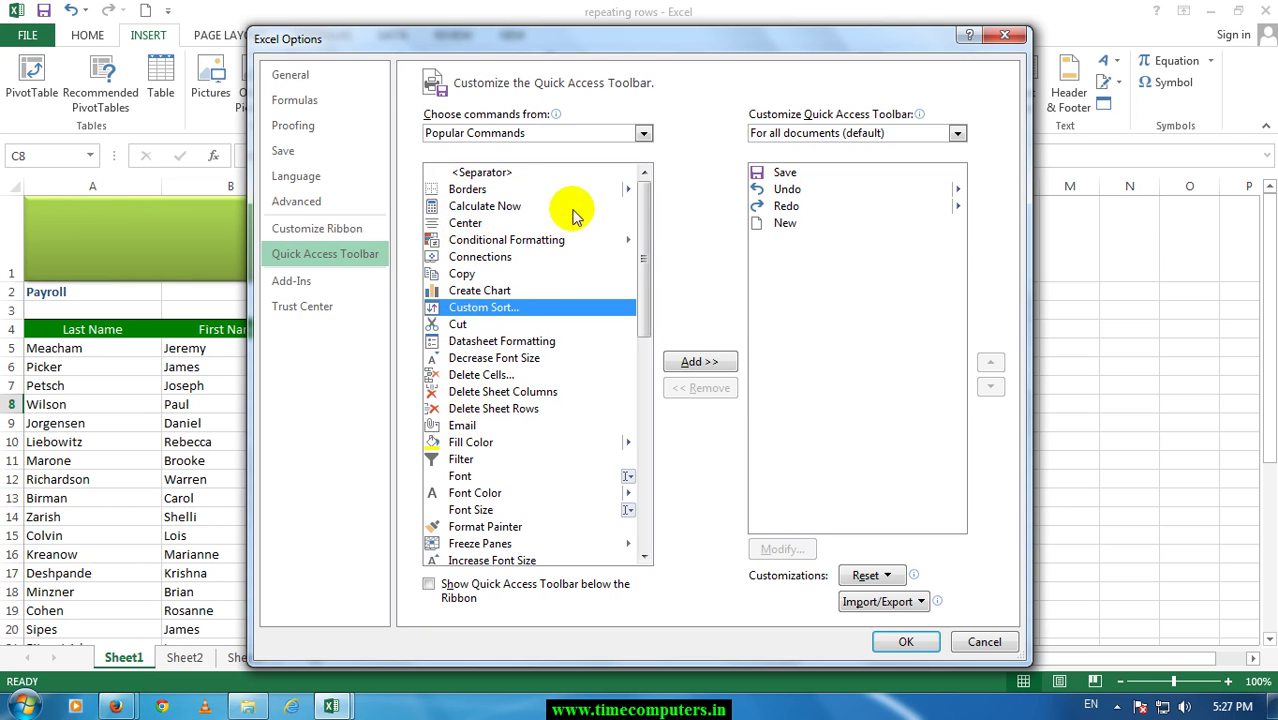
left_click(643, 136)
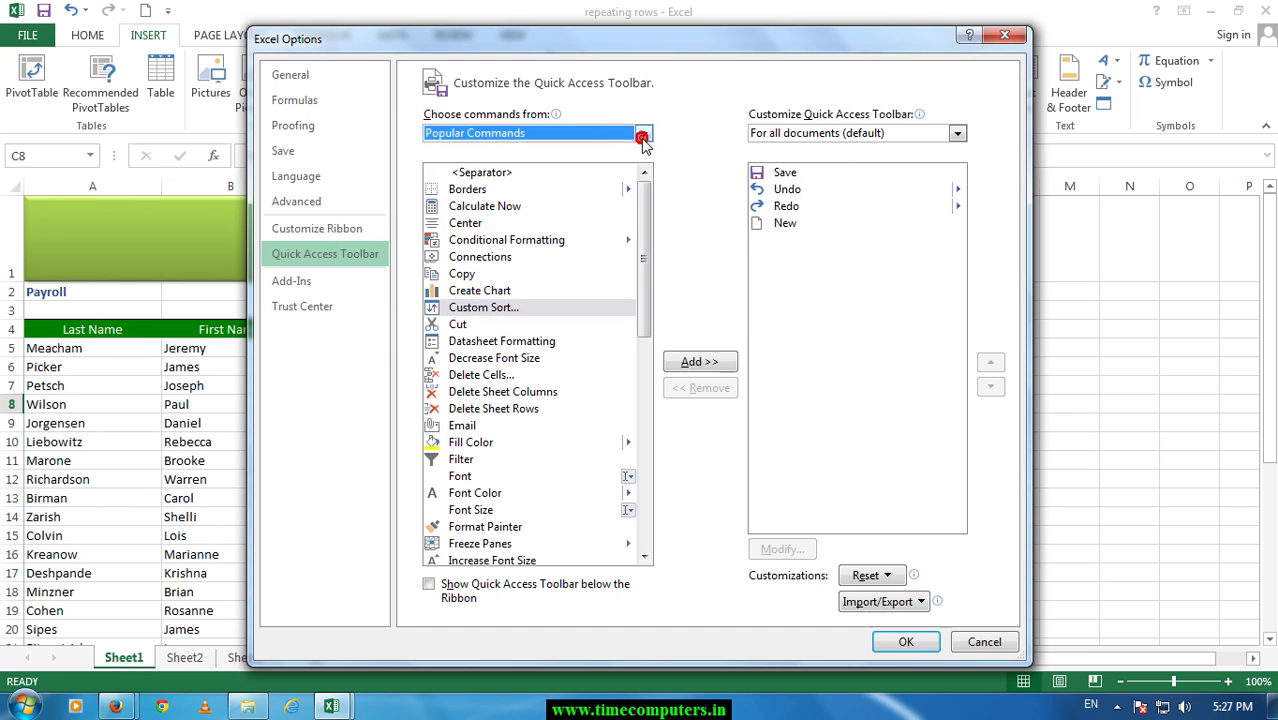
Switch the command source to All Commands and browse past Filter, Font Color, Insert Cells and Insert Function.
left_click(643, 136)
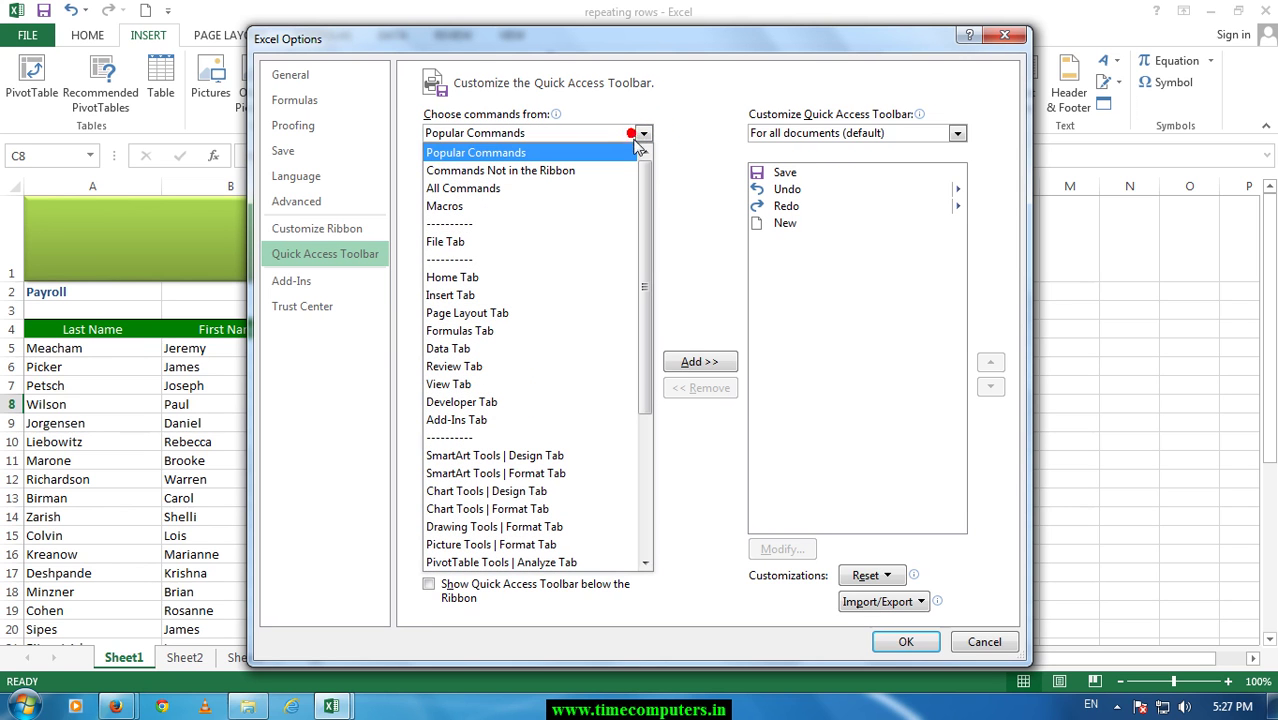
left_click(497, 195)
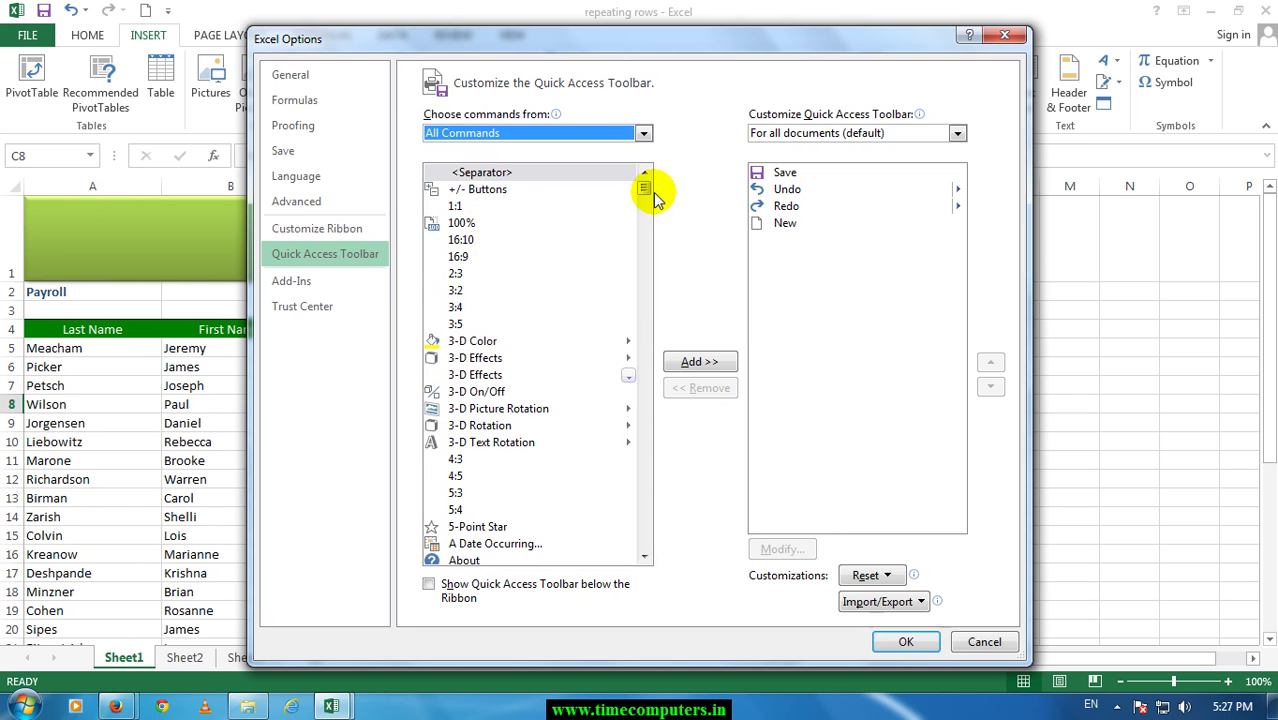
left_click_drag(645, 189, 643, 306)
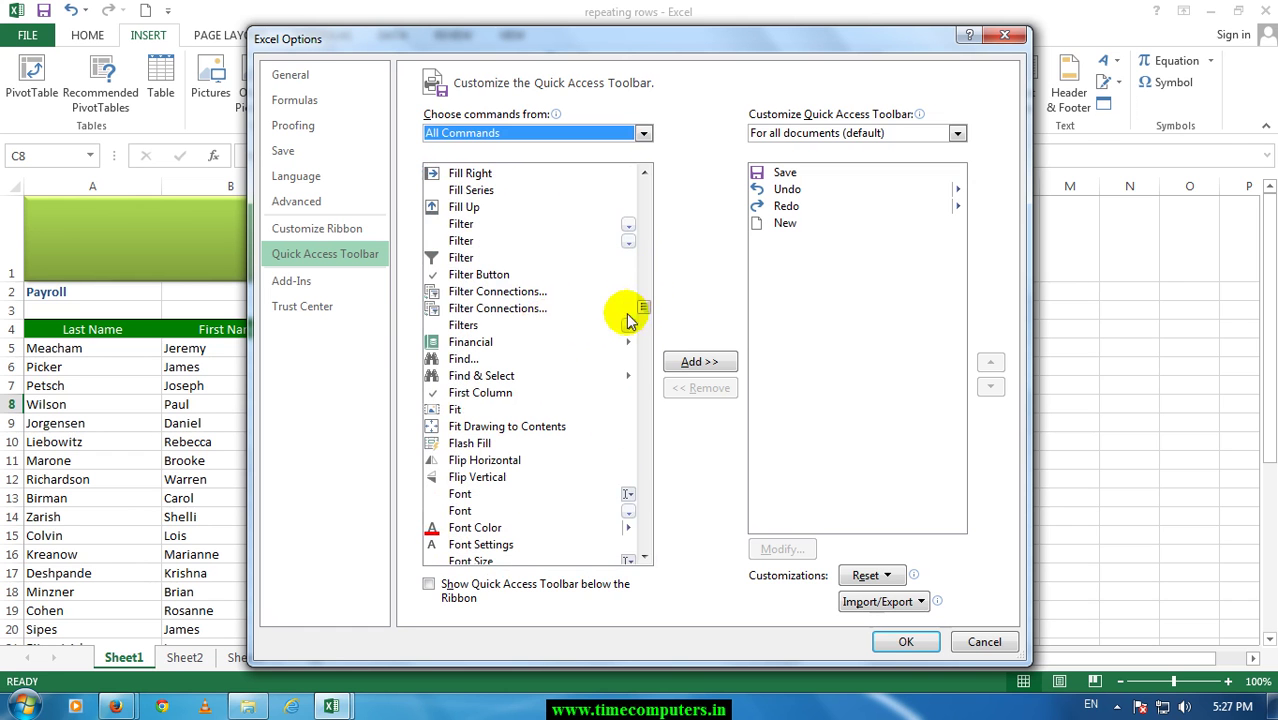
left_click(468, 242)
scroll(479, 277, "down", 1)
scroll(527, 413, "down", 1)
scroll(490, 385, "down", 1)
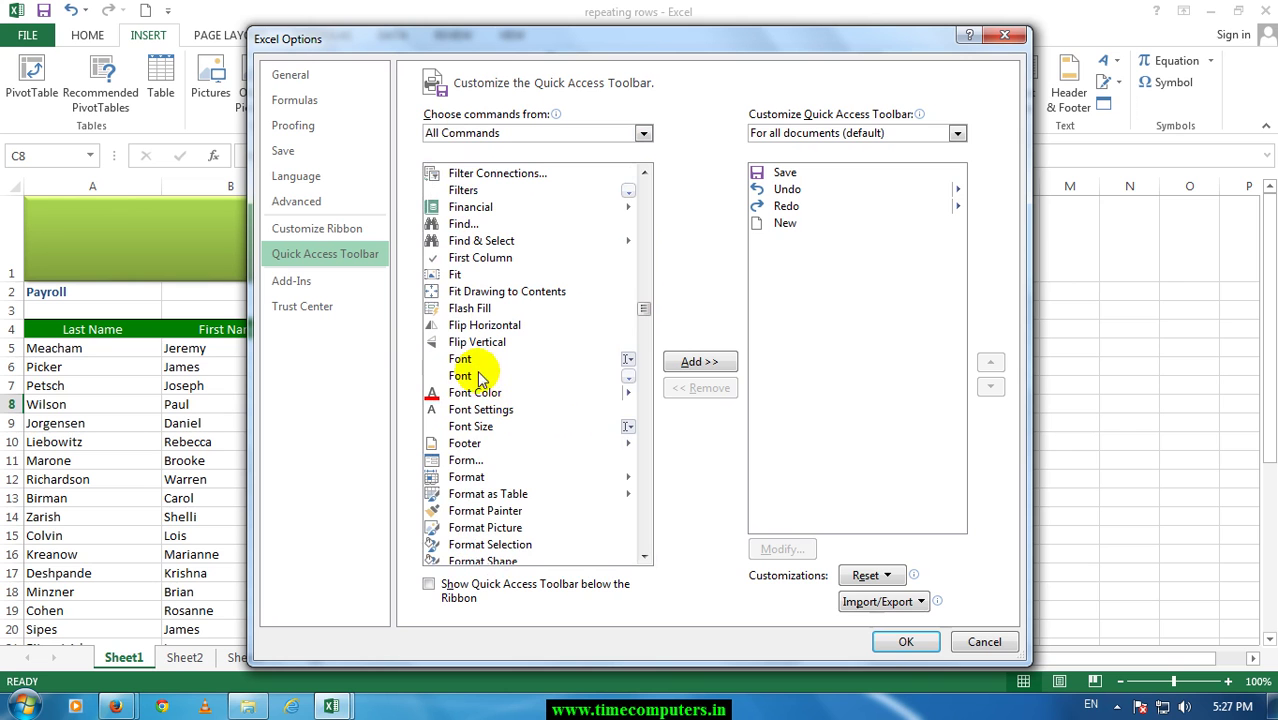
left_click(478, 394)
scroll(478, 398, "down", 3)
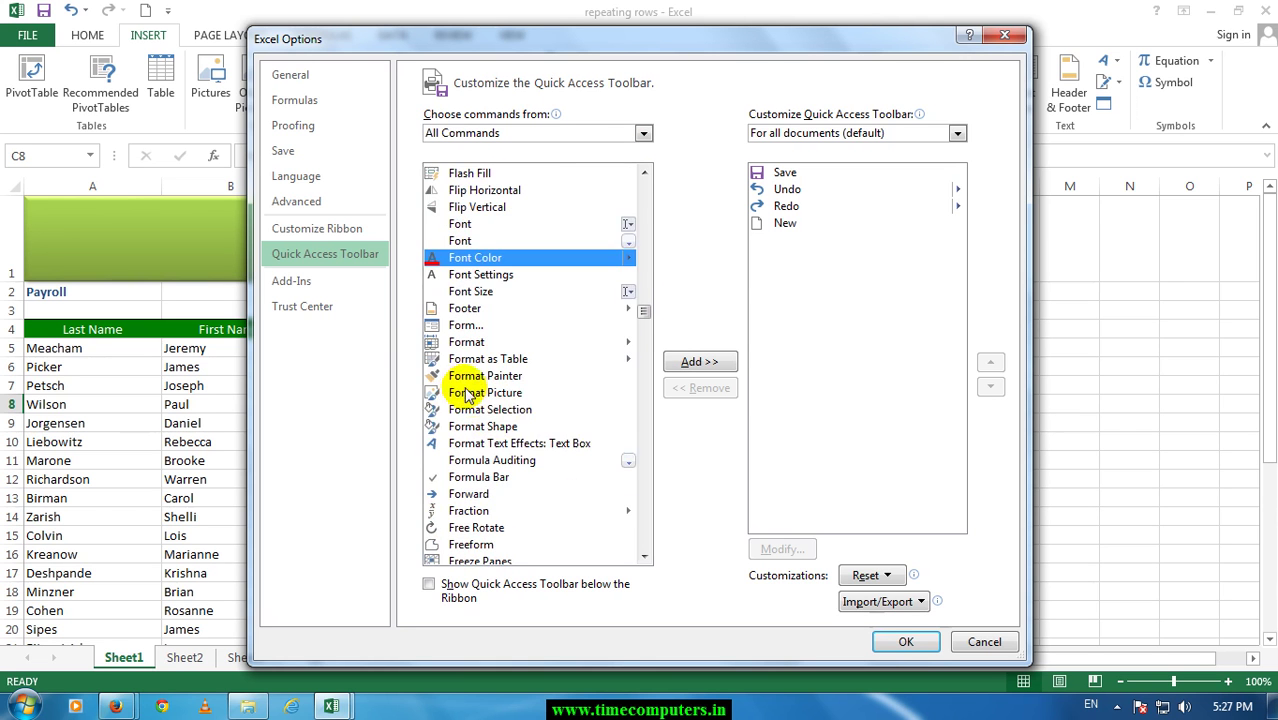
scroll(480, 405, "down", 2)
scroll(495, 470, "down", 2)
scroll(510, 510, "down", 3)
scroll(512, 500, "down", 5)
scroll(520, 505, "down", 5)
scroll(527, 440, "down", 4)
scroll(525, 400, "down", 7)
scroll(522, 345, "down", 2)
scroll(522, 365, "down", 1)
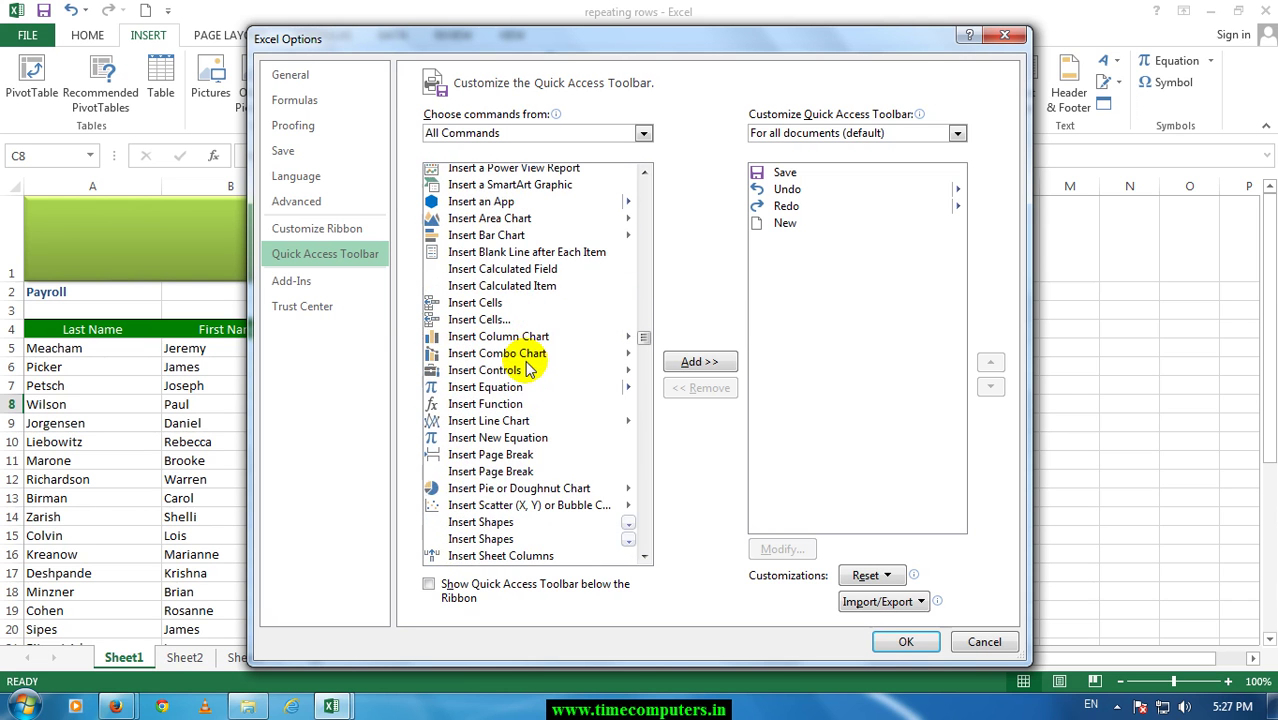
left_click(478, 304)
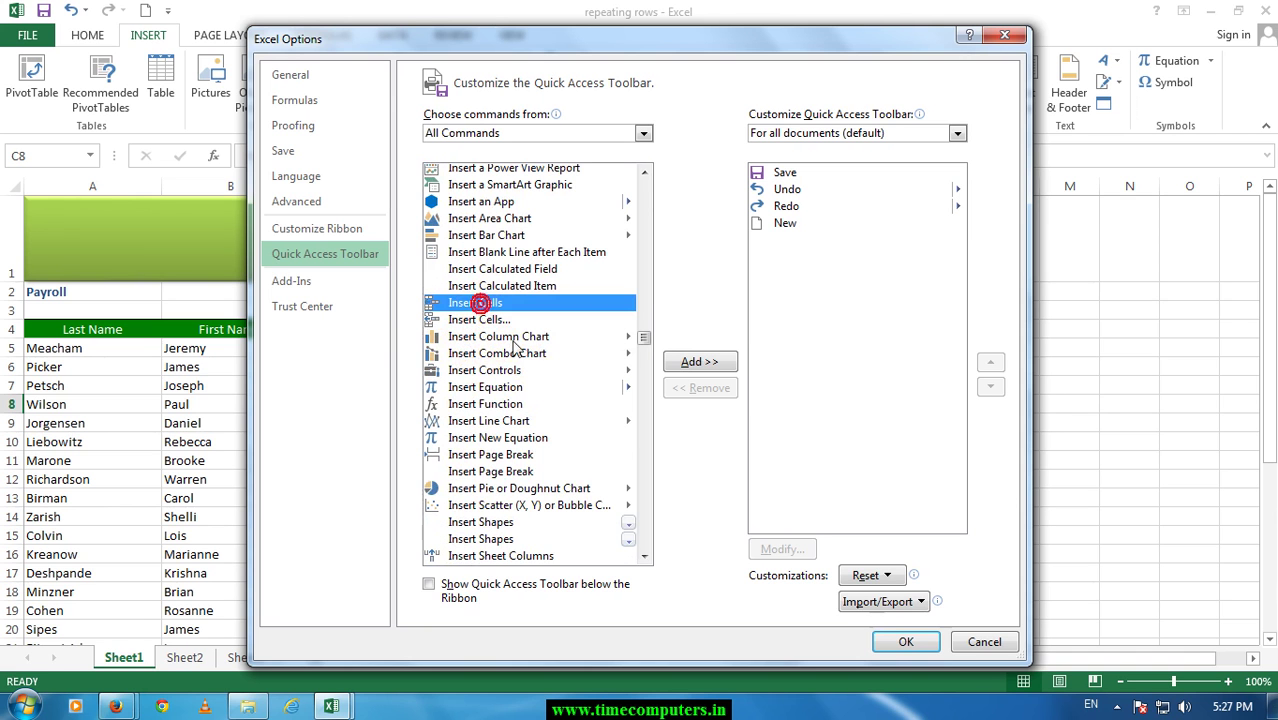
left_click(492, 406)
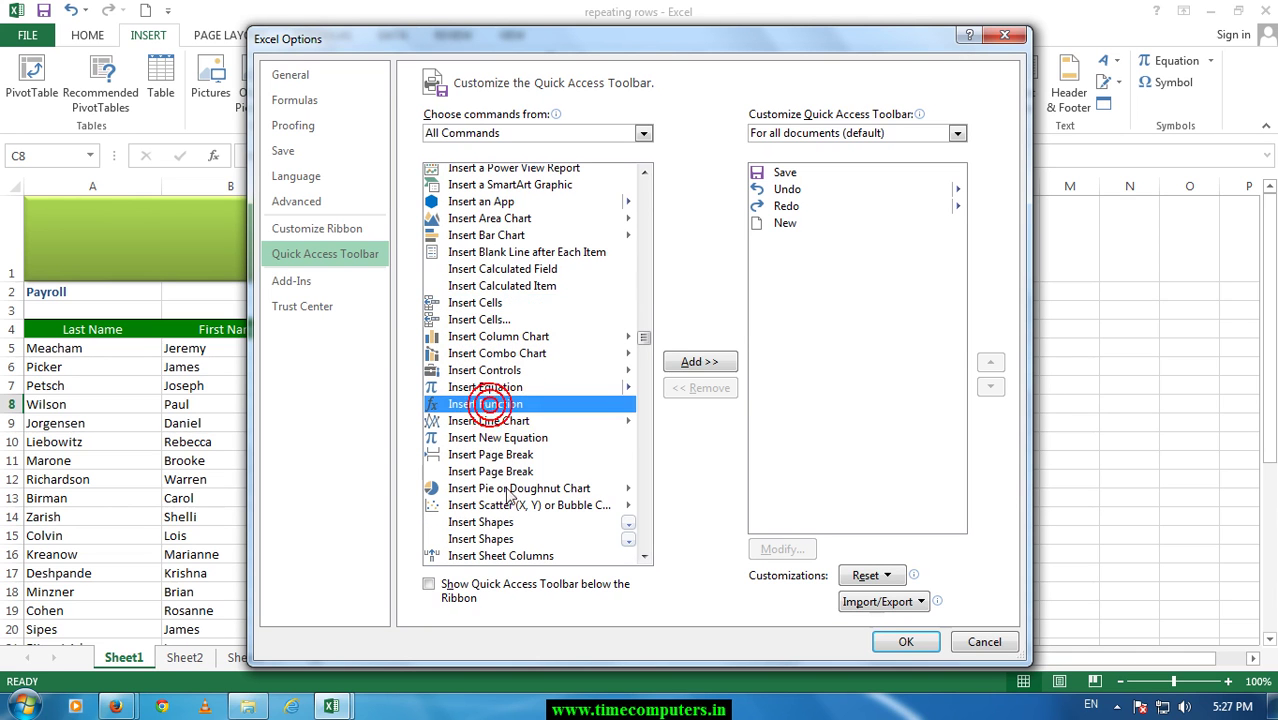
Jump to the P entries of All Commands and scroll through them toward Preview and Print.
scroll(470, 400, "down", 3)
scroll(505, 430, "down", 1)
scroll(490, 400, "down", 3)
scroll(512, 408, "down", 3)
scroll(512, 408, "down", 4)
scroll(512, 340, "down", 4)
scroll(500, 357, "down", 1)
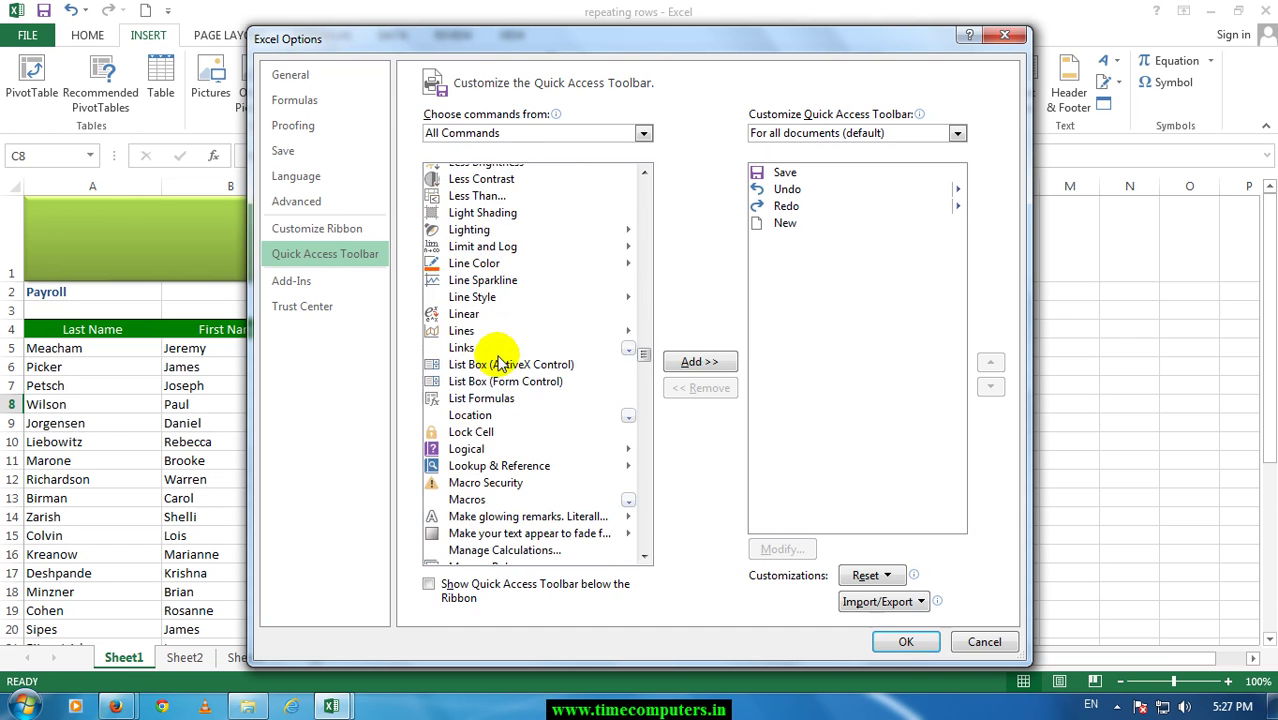
scroll(502, 354, "down", 4)
scroll(470, 385, "down", 3)
scroll(440, 425, "down", 5)
scroll(465, 440, "down", 4)
scroll(470, 440, "down", 5)
scroll(475, 452, "down", 4)
left_click(485, 402)
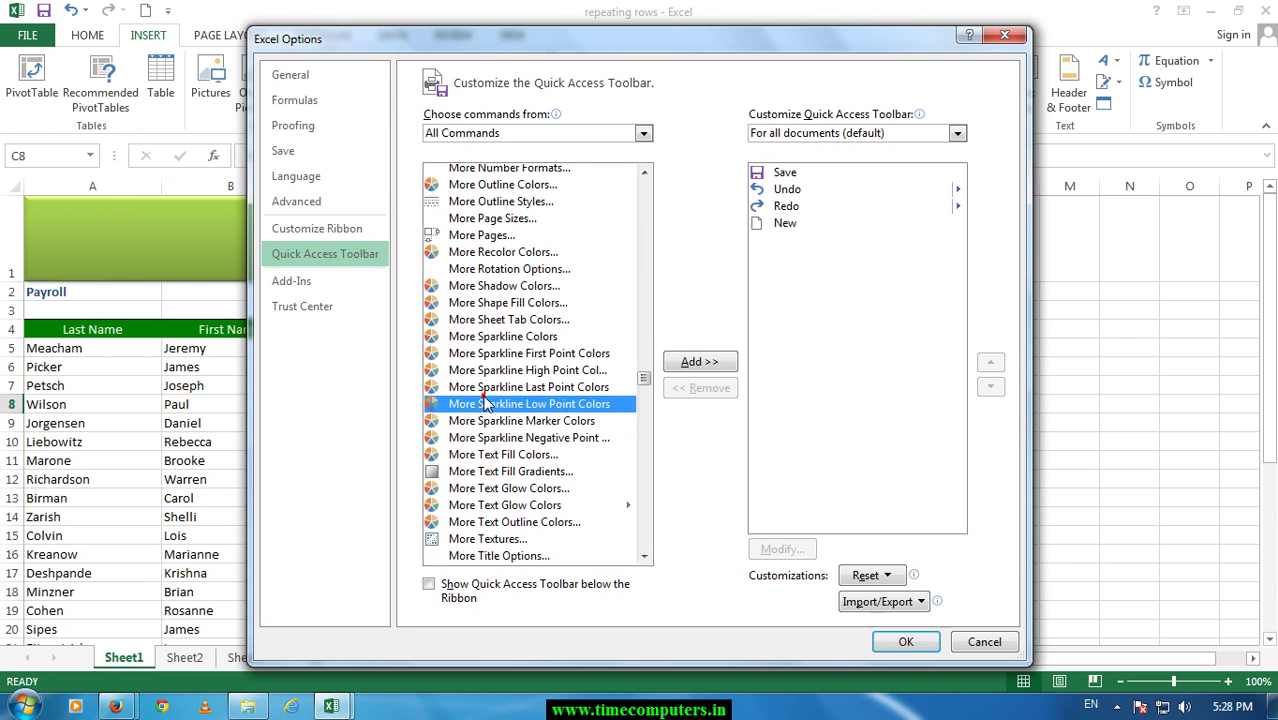
key("p")
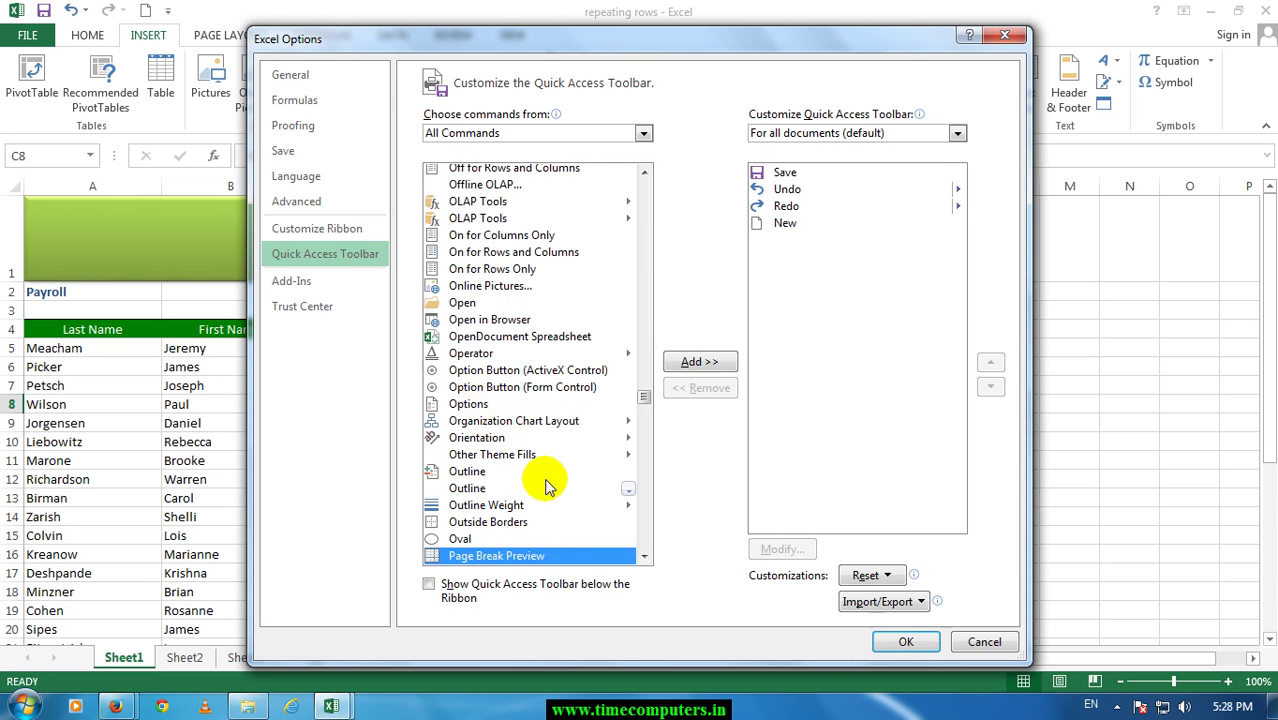
scroll(503, 560, "down", 2)
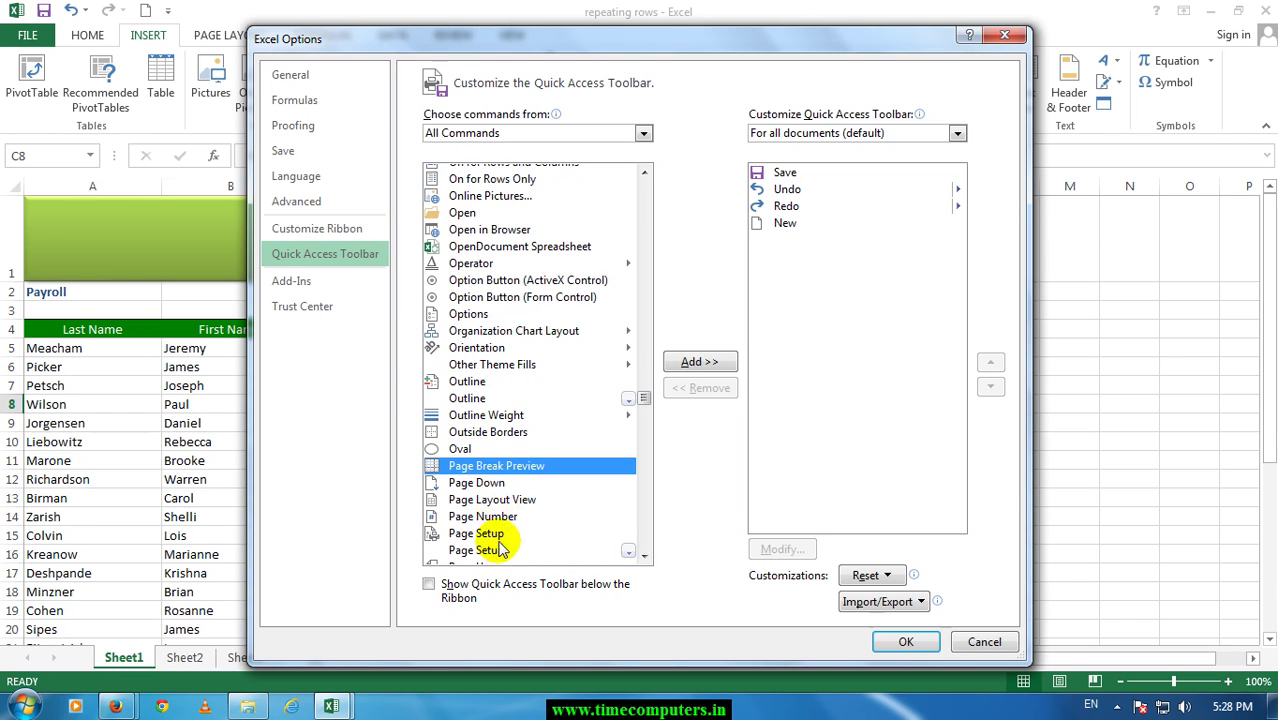
scroll(500, 553, "down", 1)
scroll(493, 535, "down", 1)
scroll(491, 531, "down", 1)
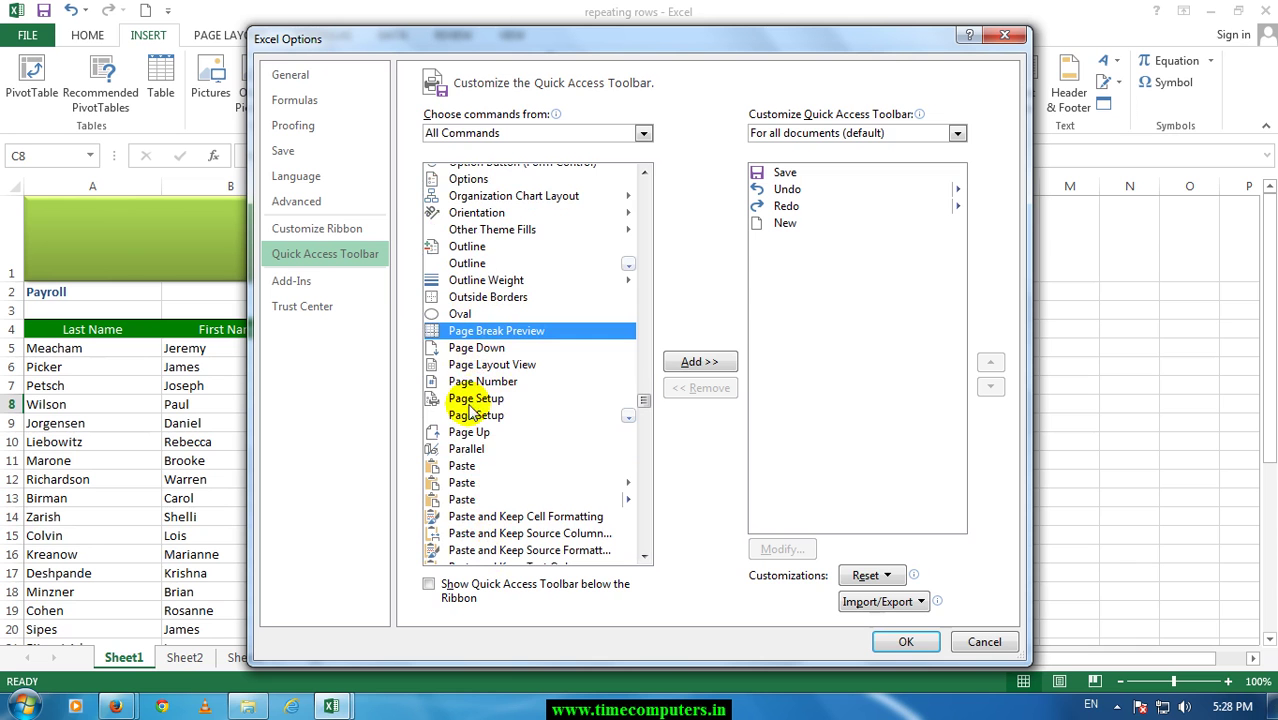
scroll(482, 450, "down", 1)
scroll(487, 480, "down", 1)
scroll(487, 500, "down", 1)
scroll(494, 515, "down", 1)
scroll(496, 515, "down", 2)
scroll(503, 517, "down", 2)
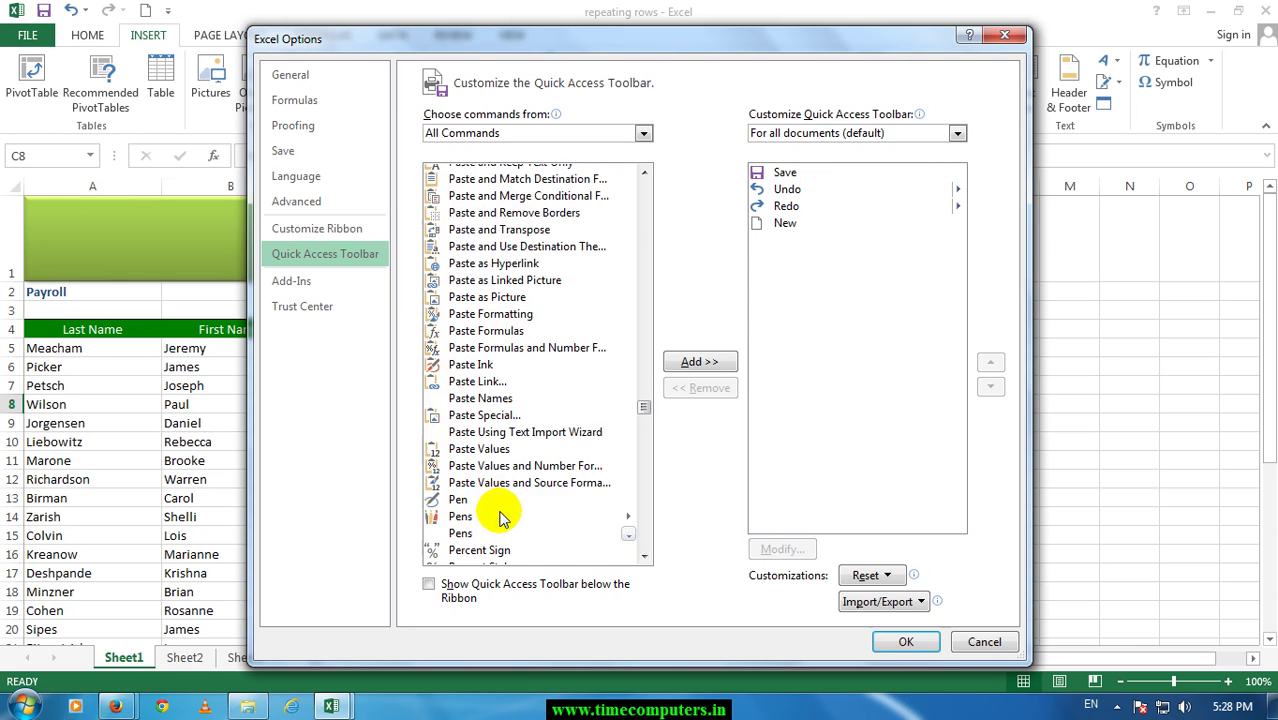
scroll(503, 517, "down", 1)
scroll(504, 517, "down", 3)
scroll(505, 518, "down", 3)
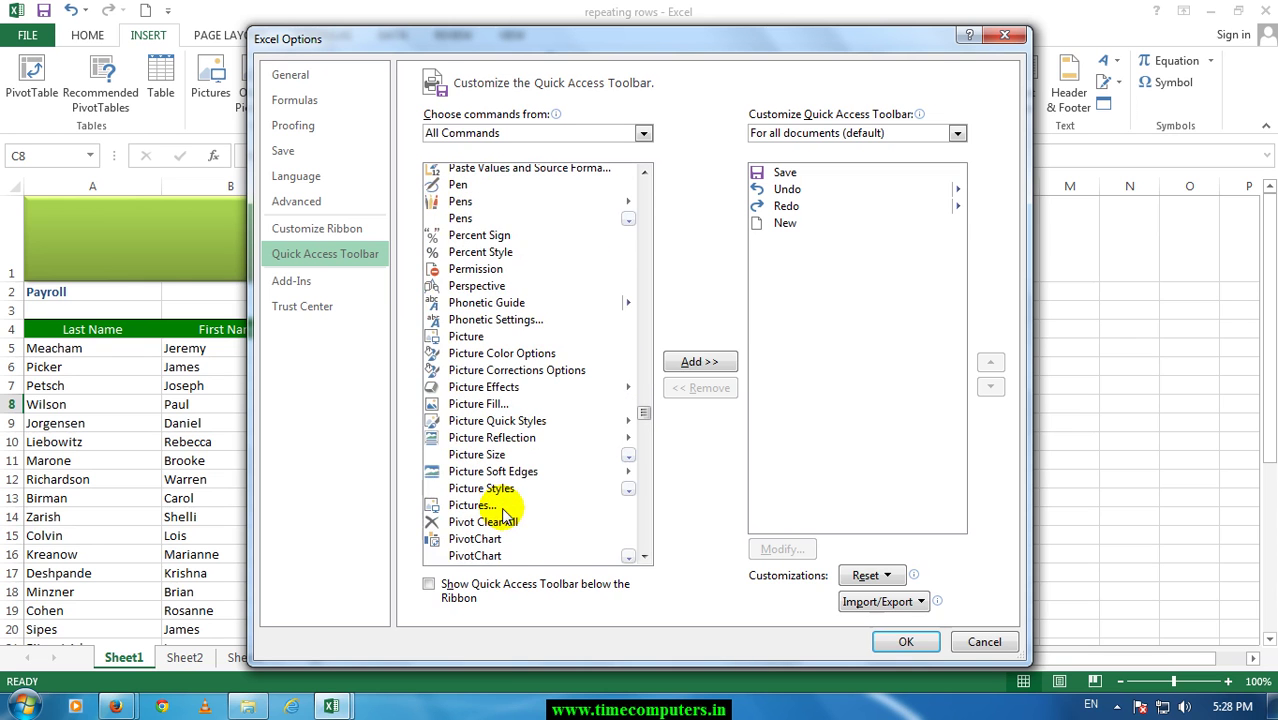
scroll(505, 515, "up", 10)
key("i")
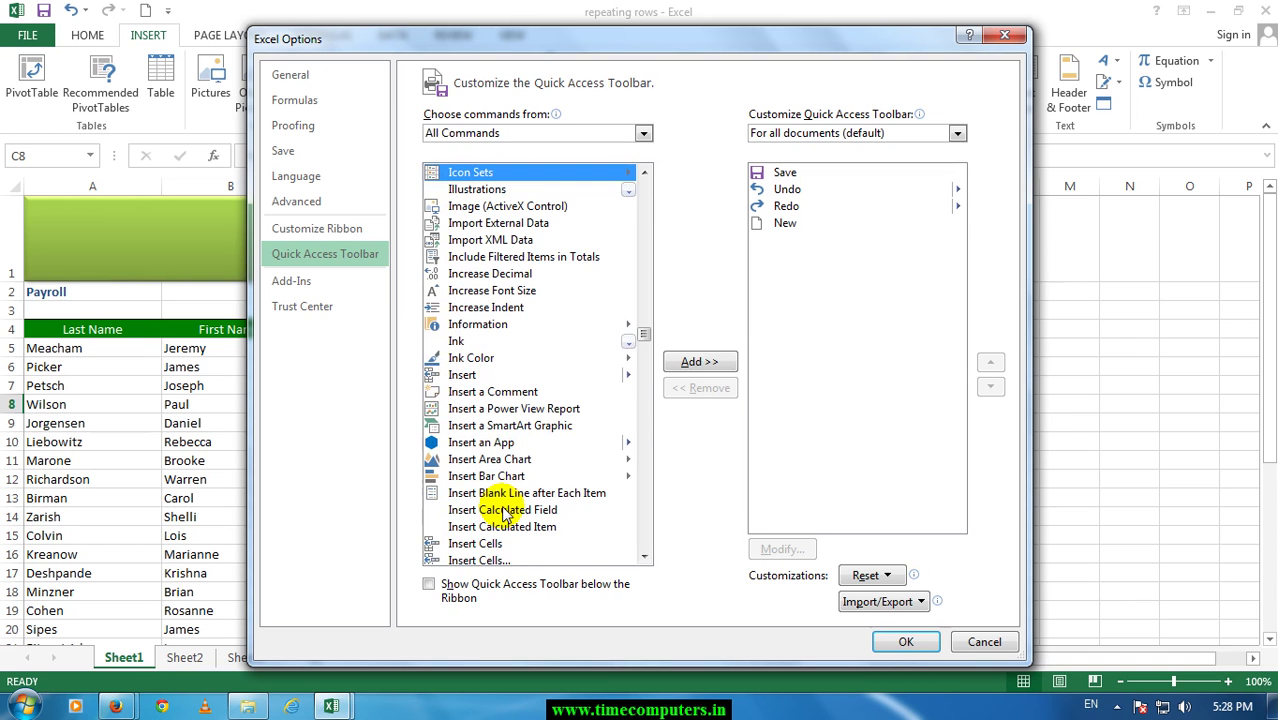
key("p")
scroll(517, 535, "down", 2)
scroll(422, 528, "down", 2)
scroll(528, 556, "down", 3)
scroll(471, 491, "down", 4)
scroll(493, 500, "down", 4)
scroll(505, 500, "down", 2)
scroll(508, 500, "down", 1)
scroll(510, 497, "down", 2)
scroll(510, 497, "down", 3)
scroll(512, 497, "down", 3)
scroll(515, 497, "down", 2)
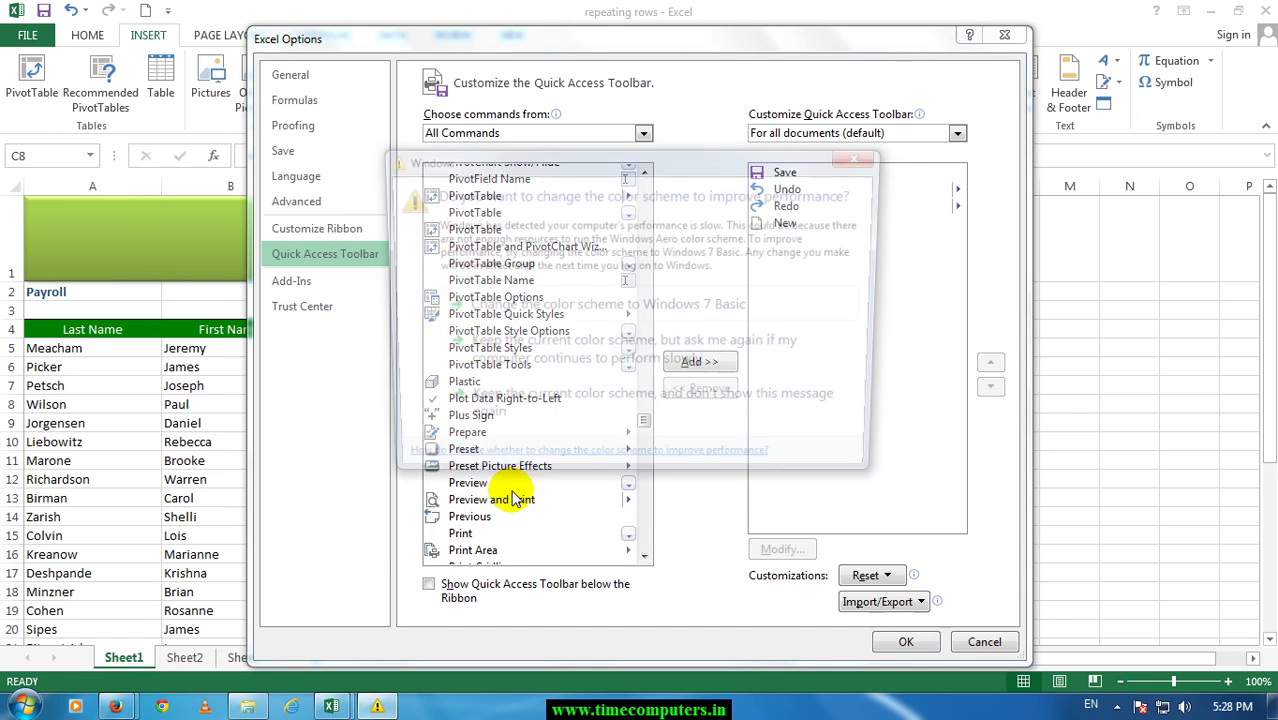
Dismiss the color-scheme warning, add Print Preview Full Screen to the toolbar and confirm with OK.
left_click(585, 425)
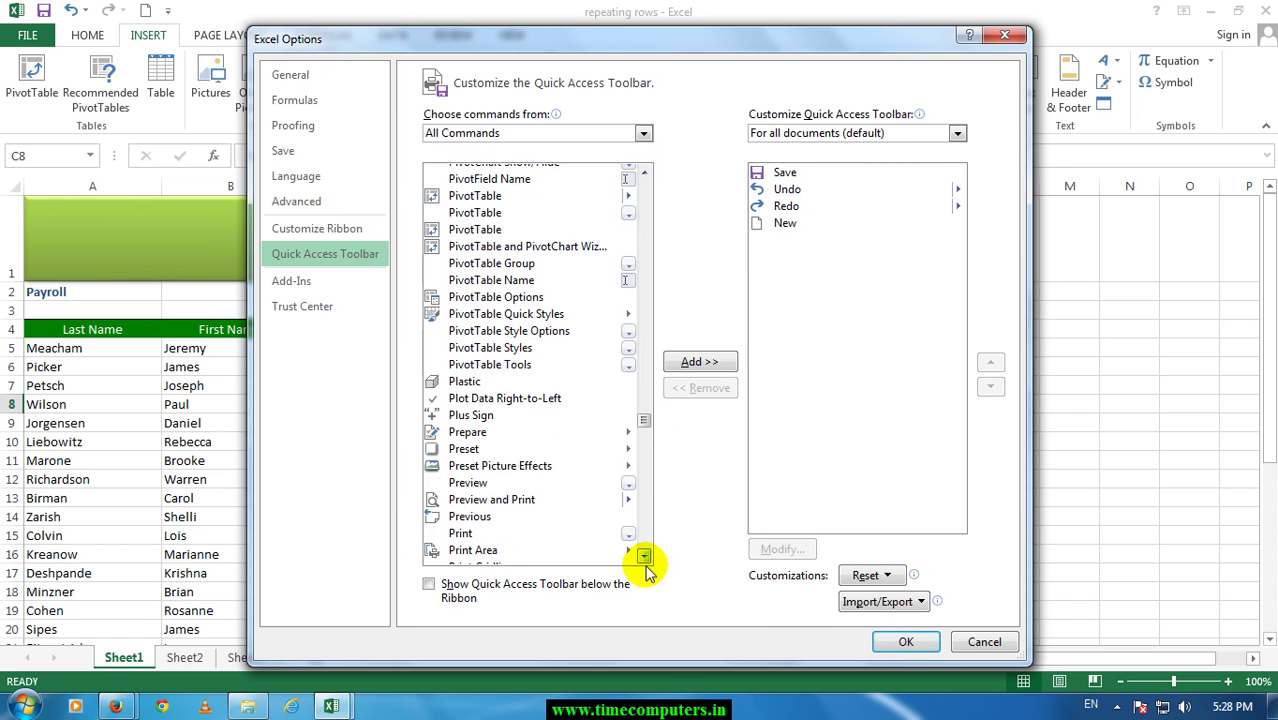
left_click(510, 499)
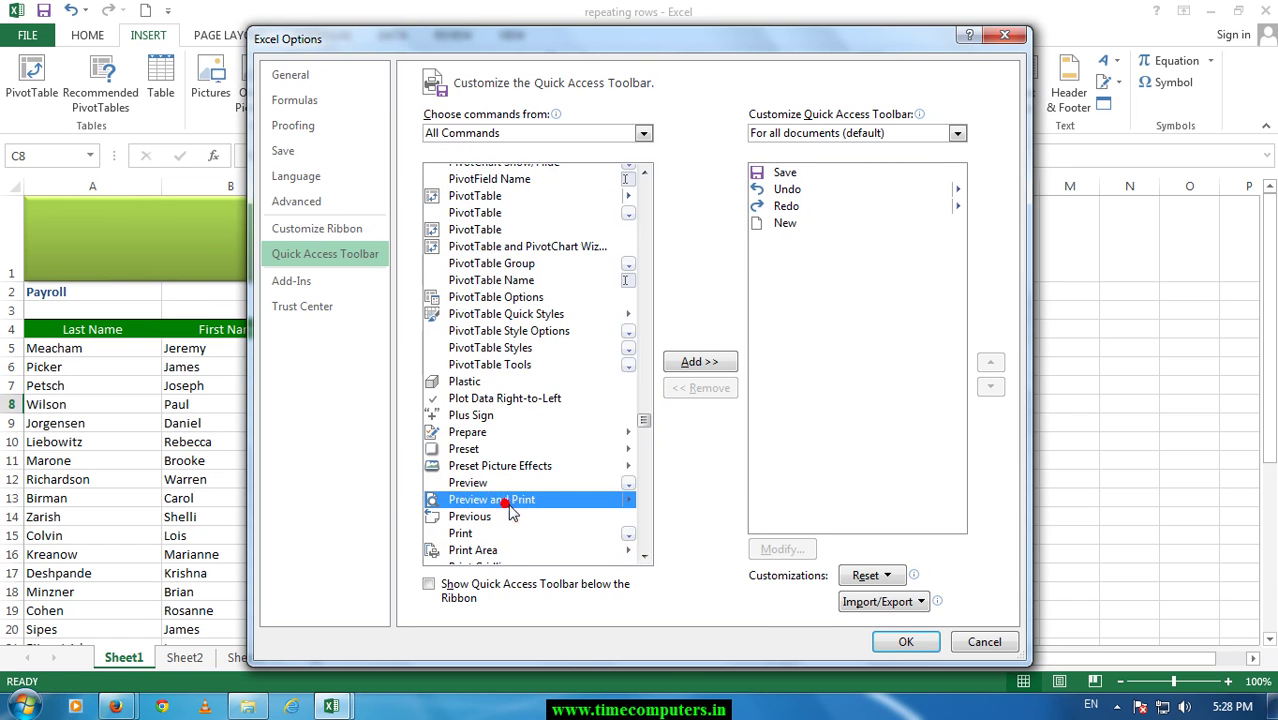
left_click(480, 482)
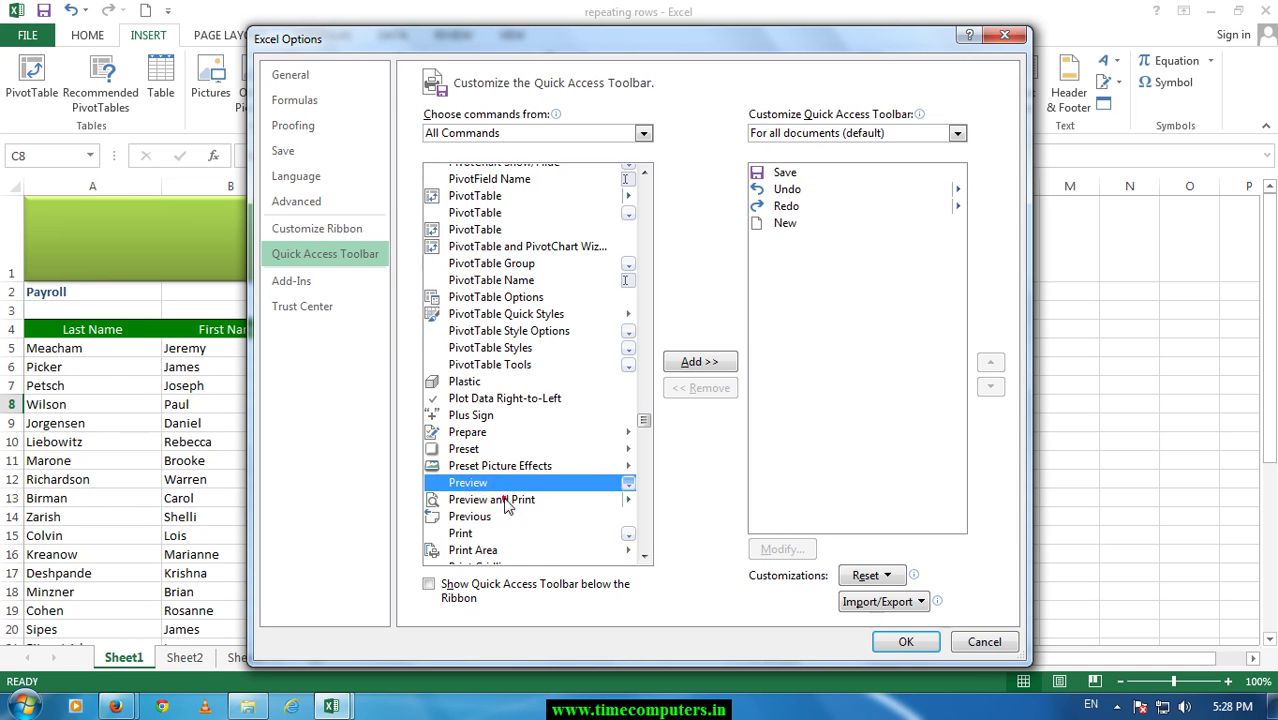
left_click(505, 500)
scroll(520, 500, "down", 2)
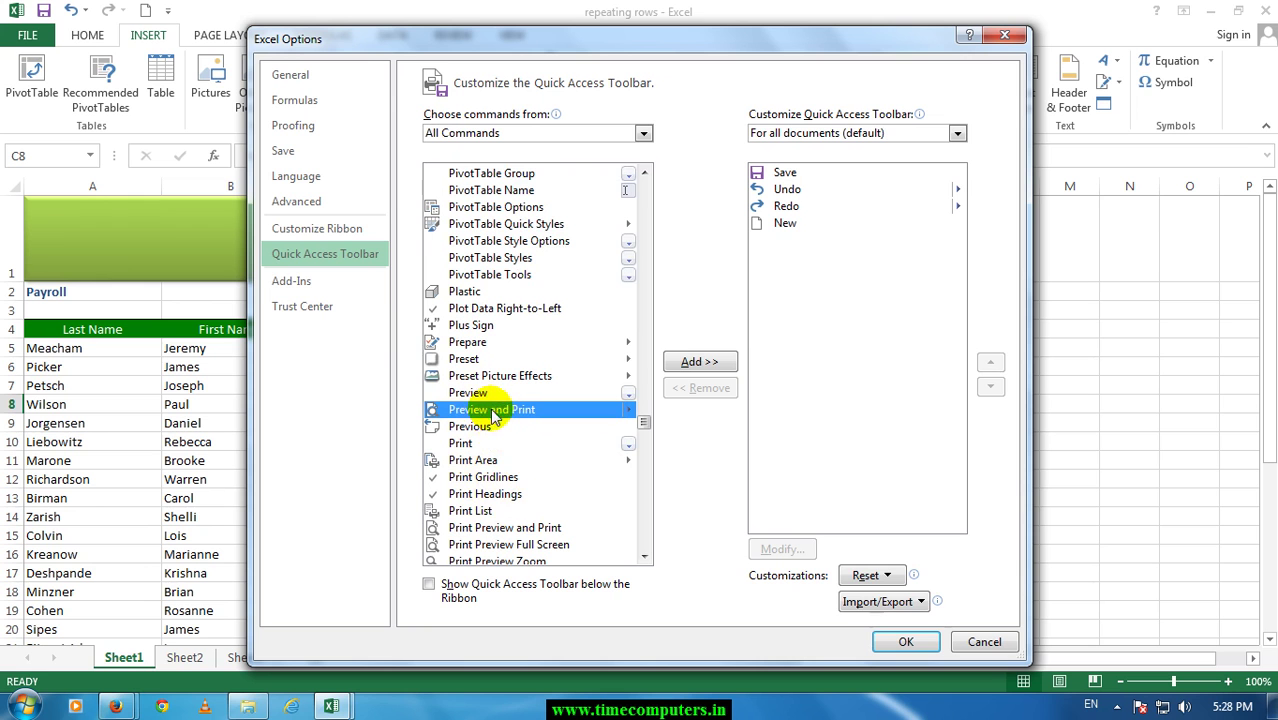
left_click(505, 545)
left_click(703, 364)
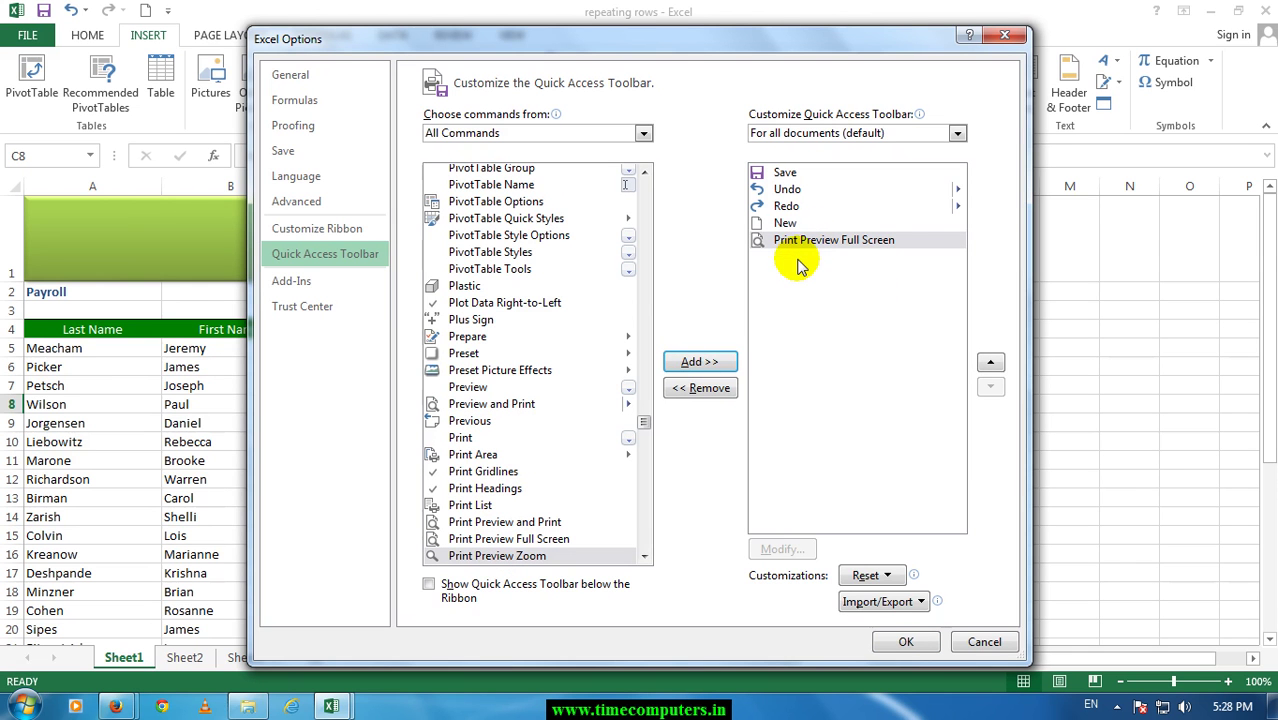
left_click(906, 641)
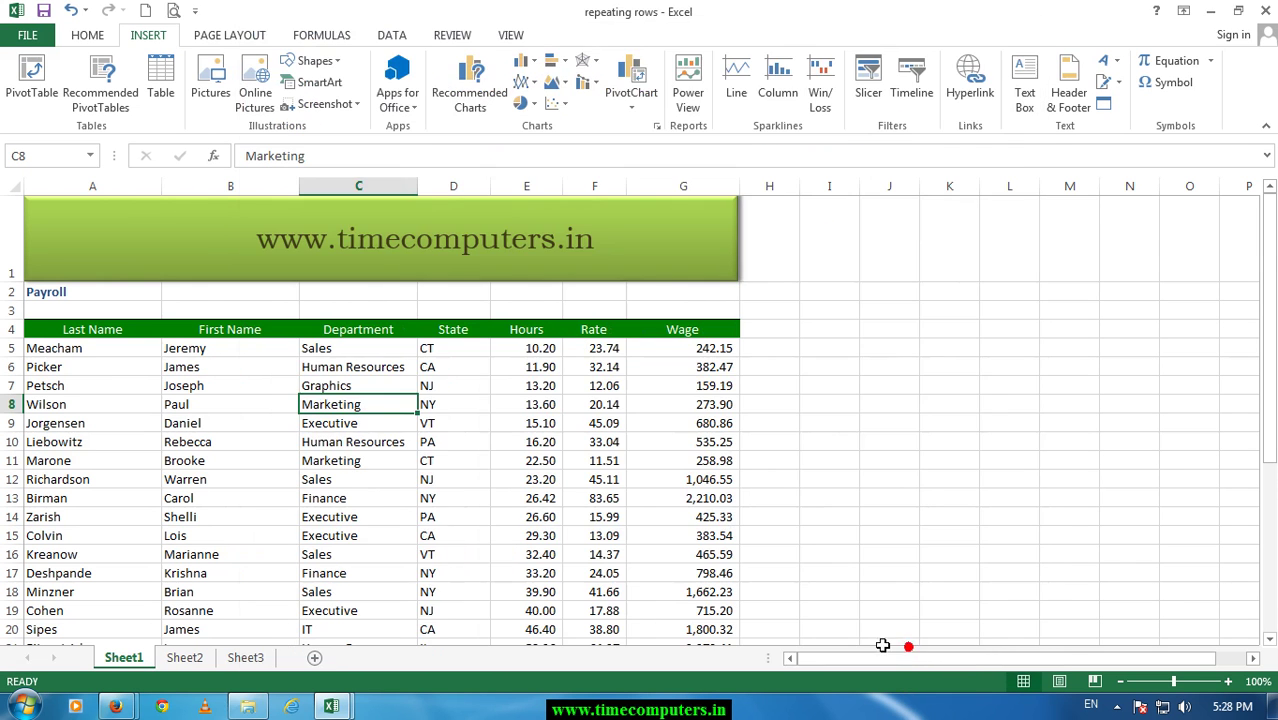
Preview the payroll sheet full screen (page 1 of 2), then close it back to the grid.
left_click(172, 10)
left_click(172, 10)
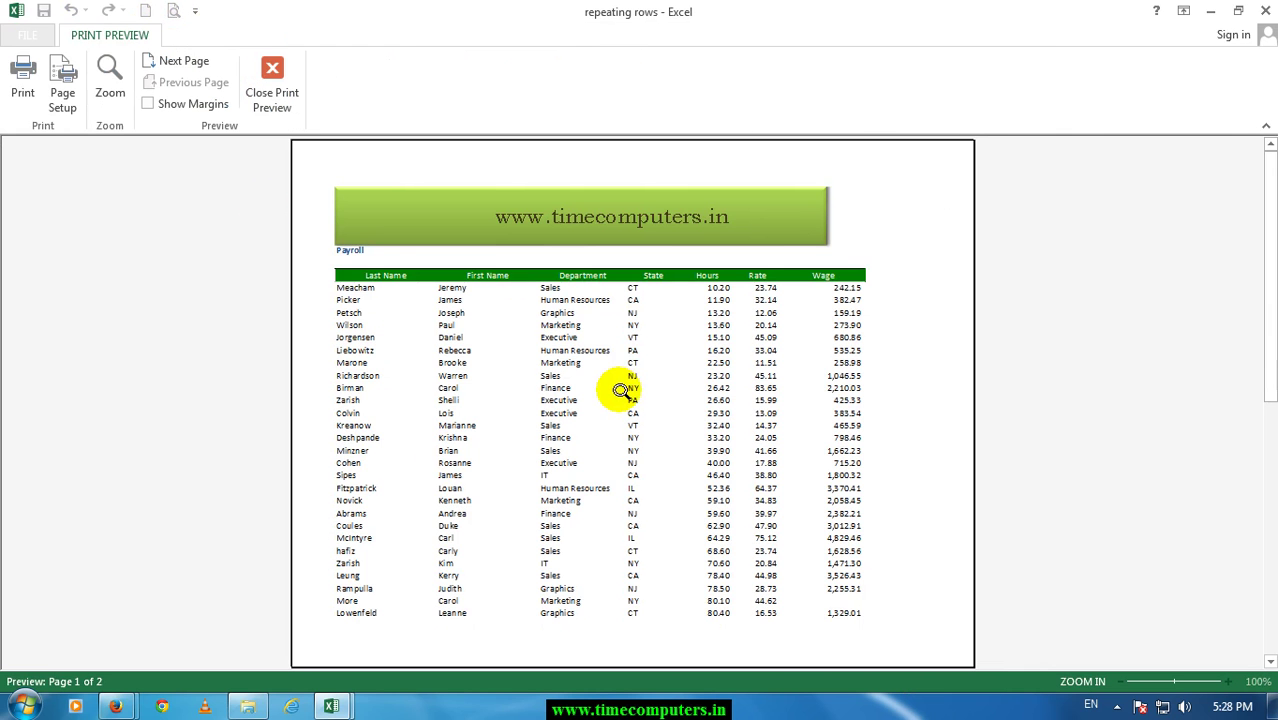
scroll(619, 385, "down", 1)
scroll(619, 385, "up", 1)
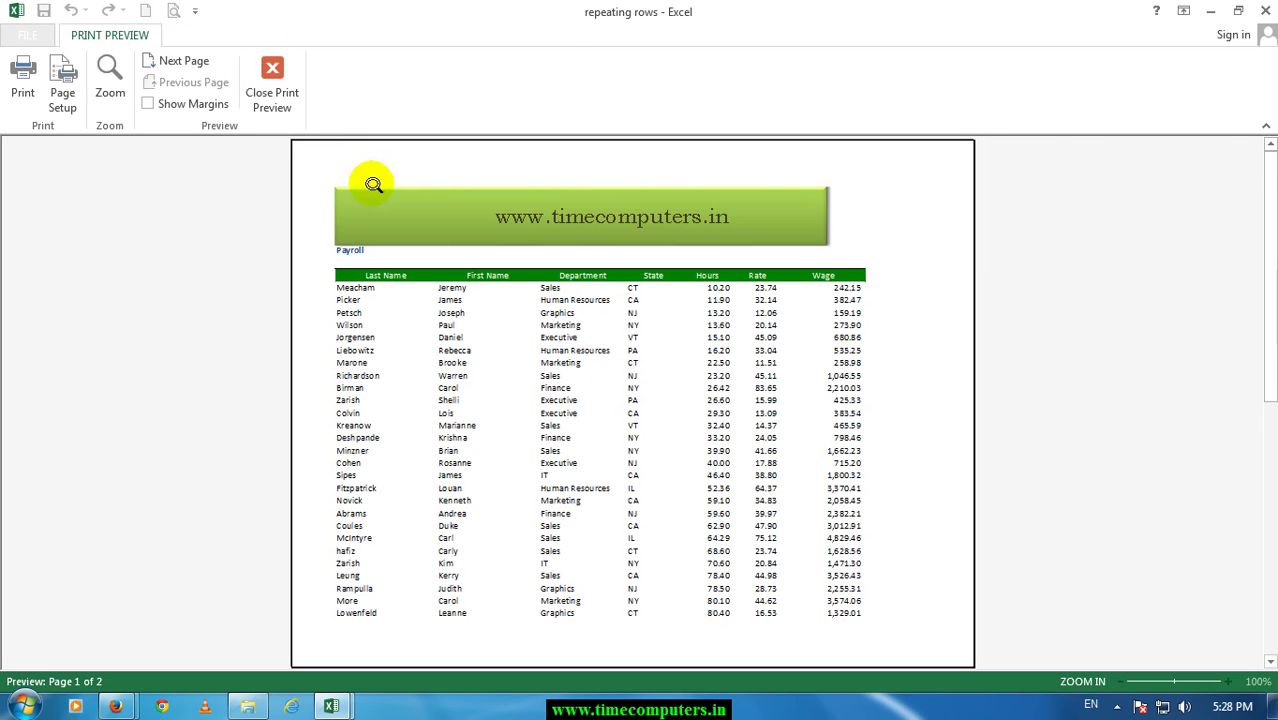
left_click(280, 95)
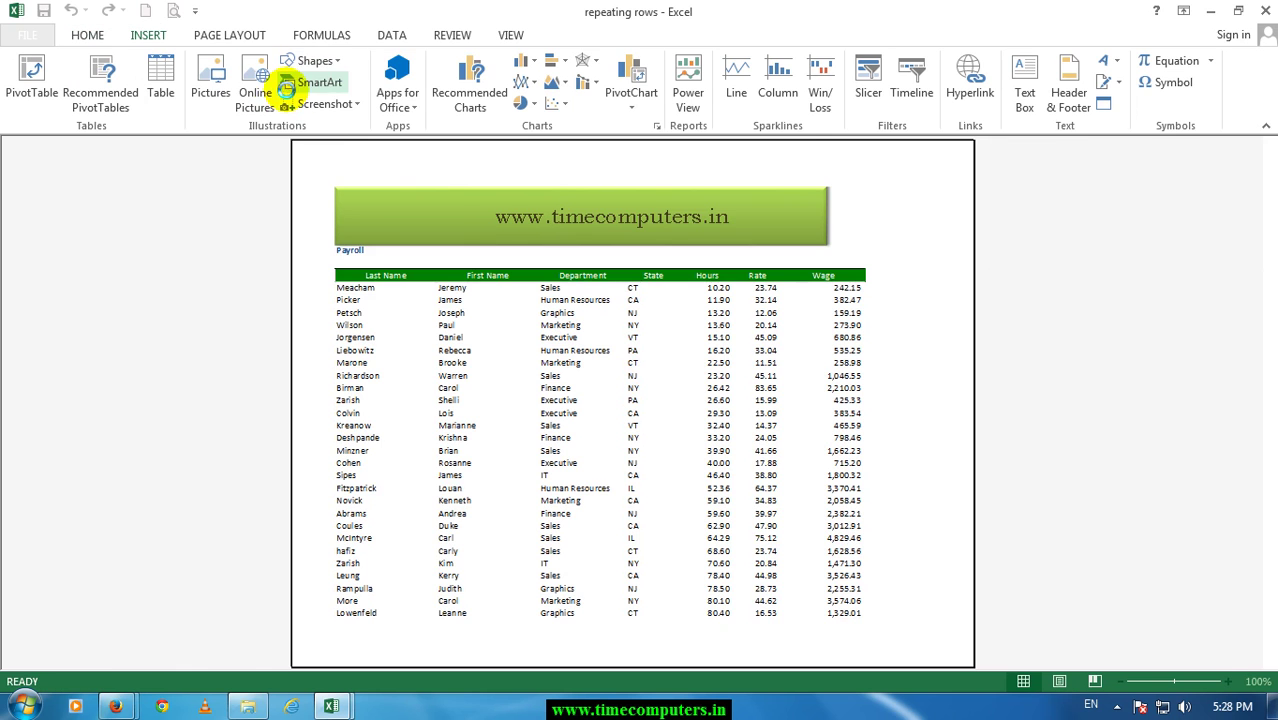
left_click(286, 88)
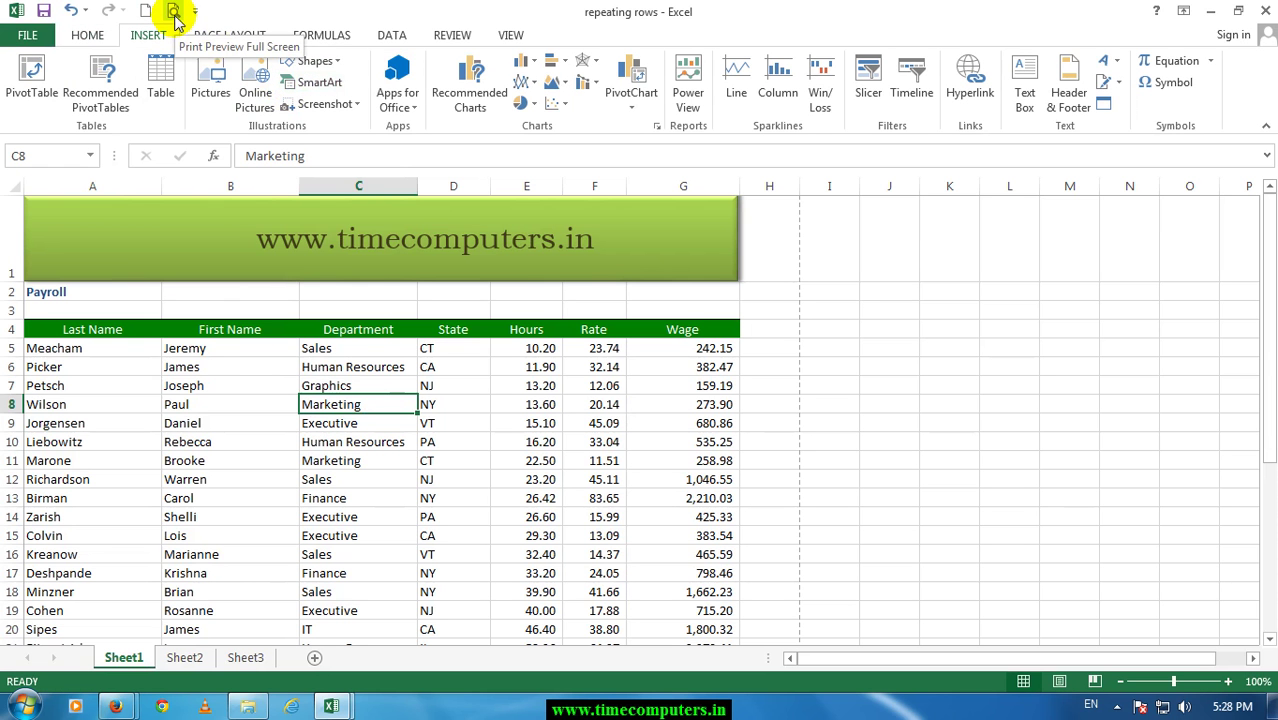
left_click(195, 11)
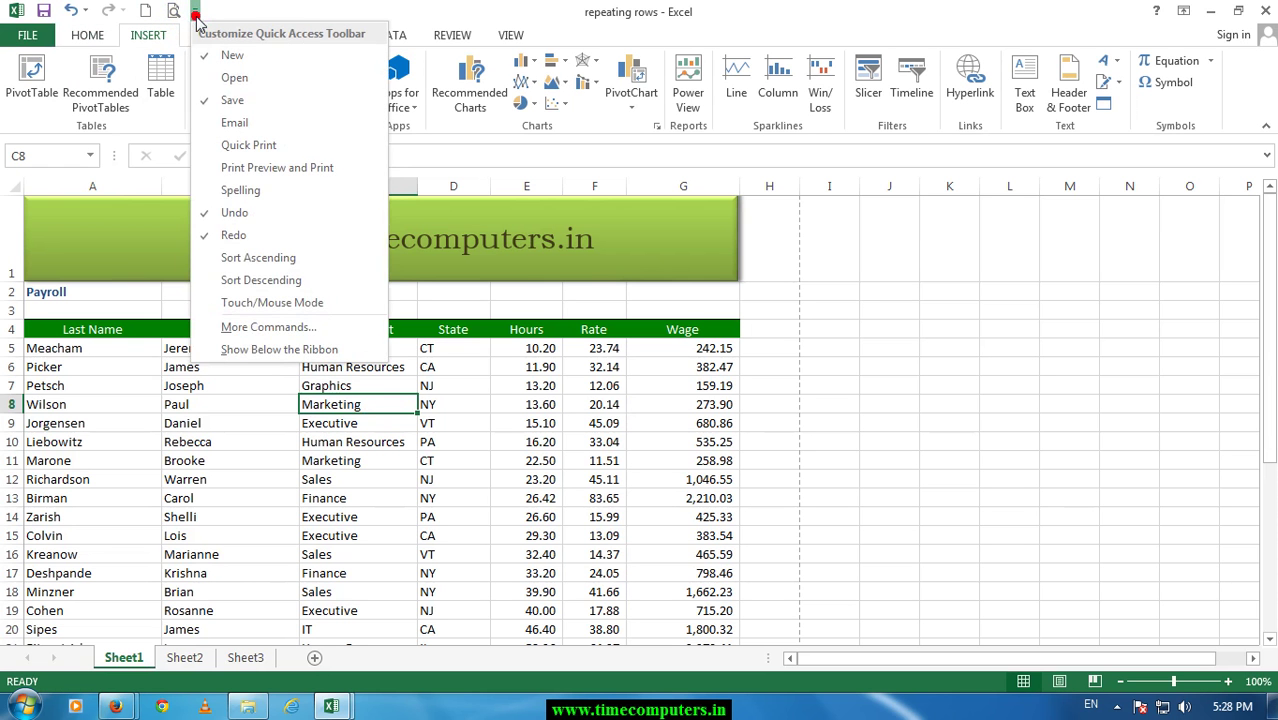
Remove Print Preview Full Screen from the Quick Access Toolbar via More Commands and confirm.
left_click(263, 330)
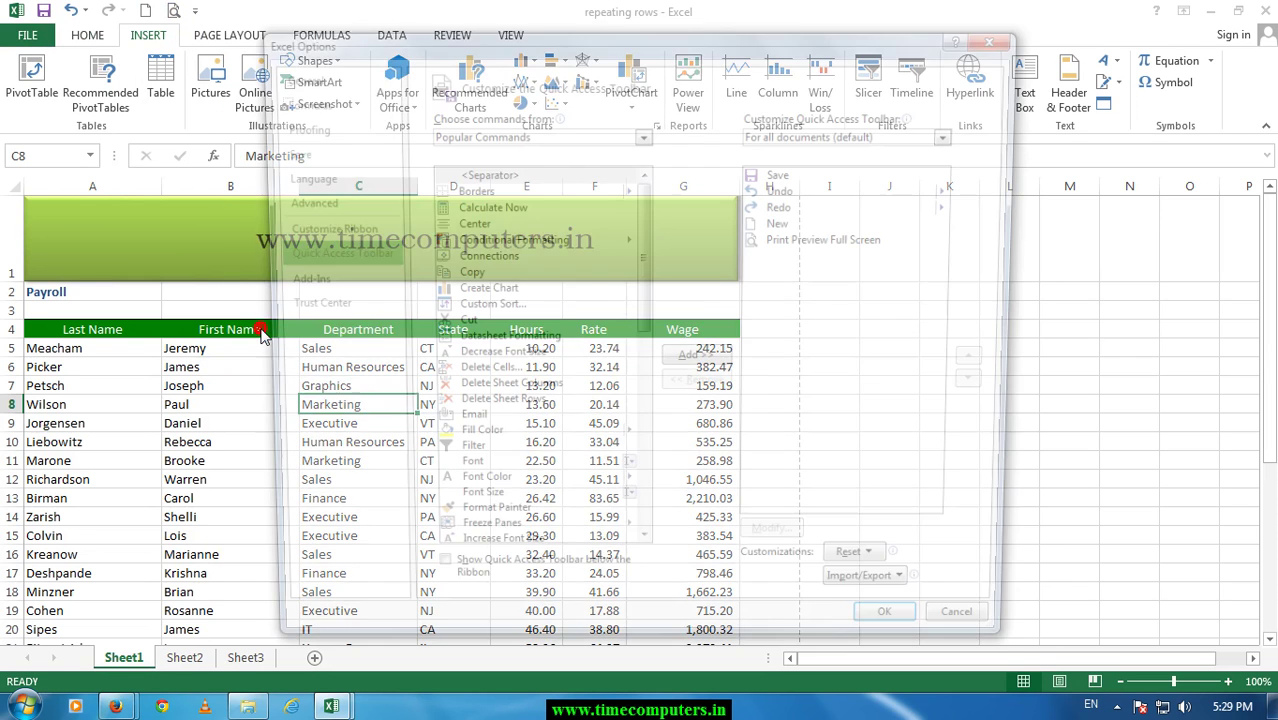
left_click(830, 241)
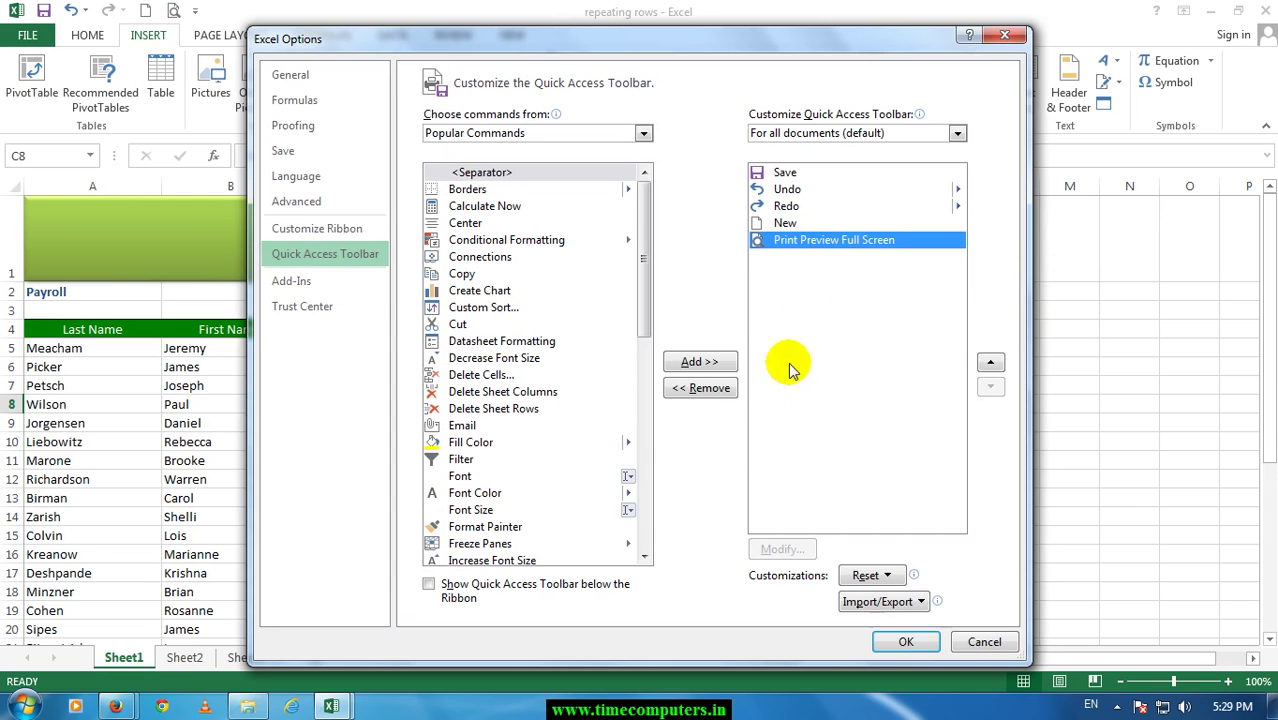
left_click(713, 391)
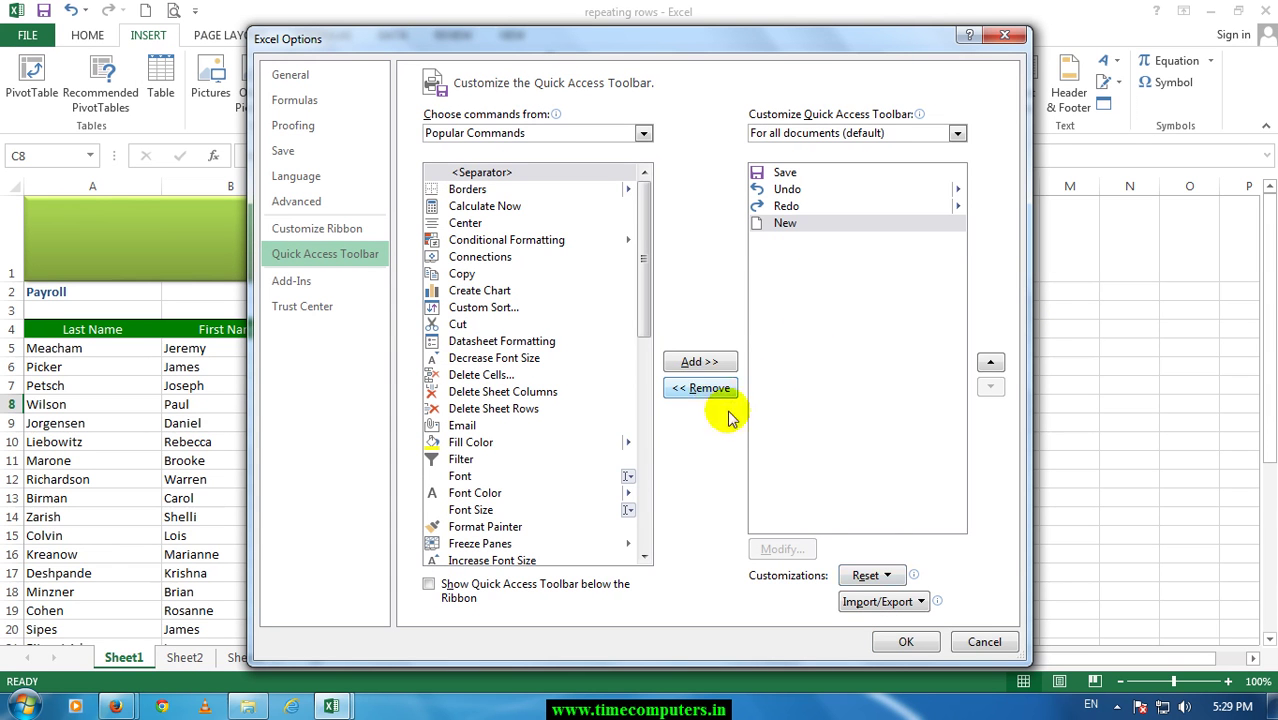
left_click(903, 641)
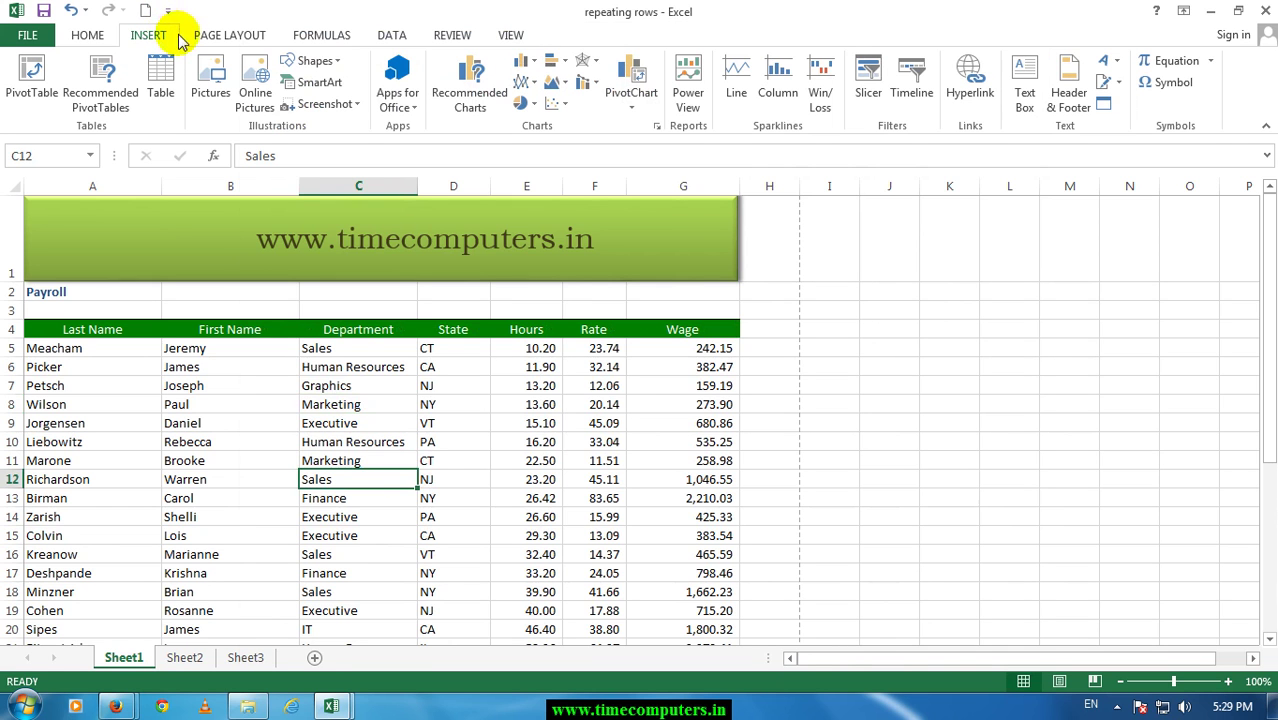
Select cell D15, then bring the Firefox window with the YouTube channel page to the front.
left_click(460, 535)
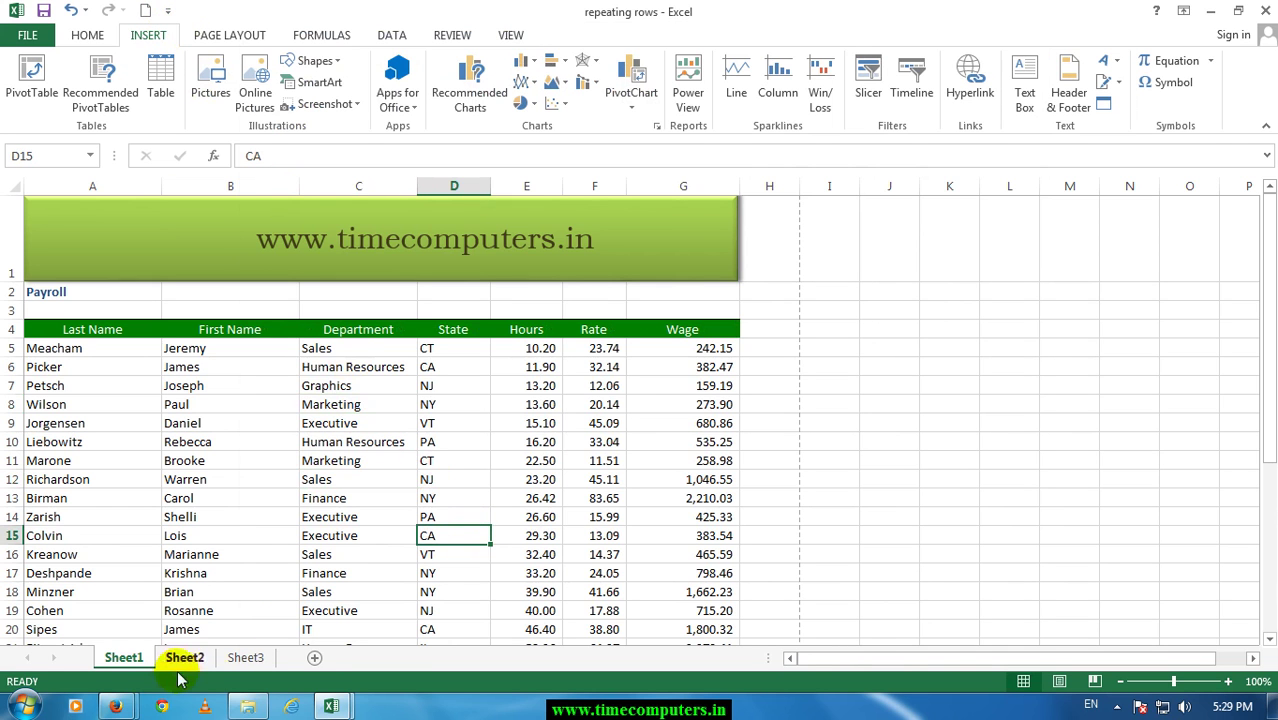
mouse_move(128, 708)
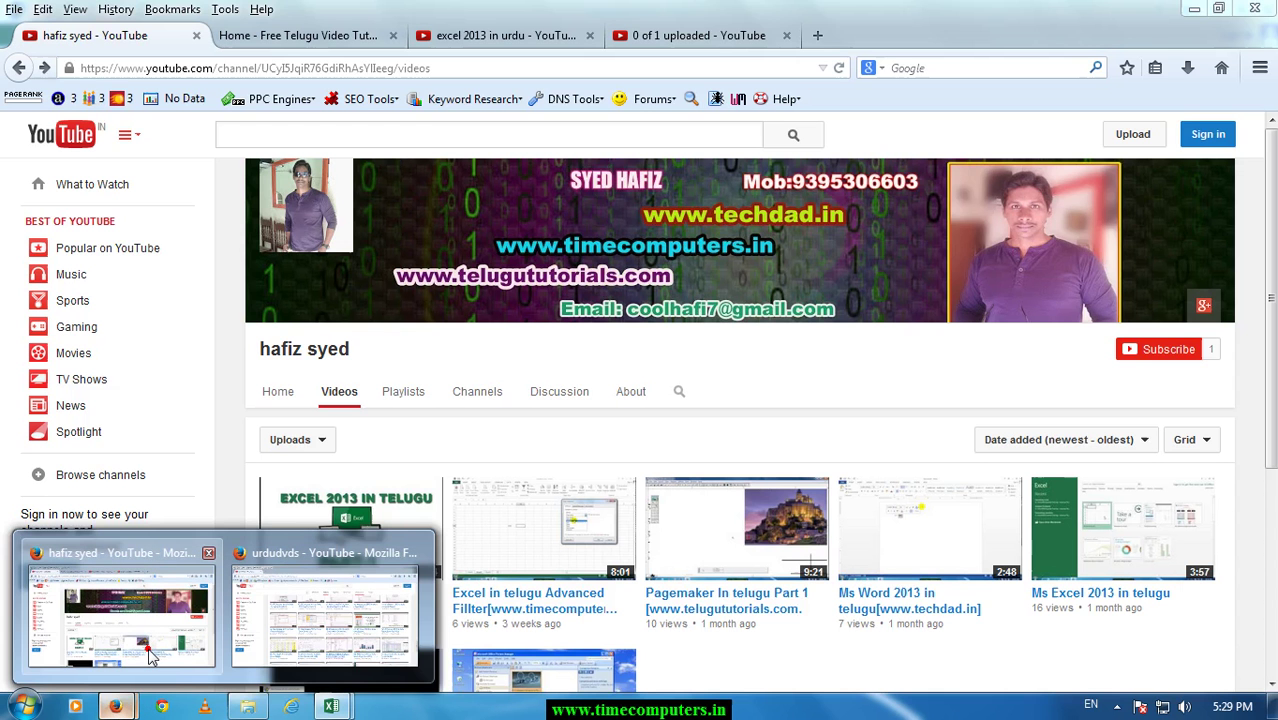
left_click(150, 655)
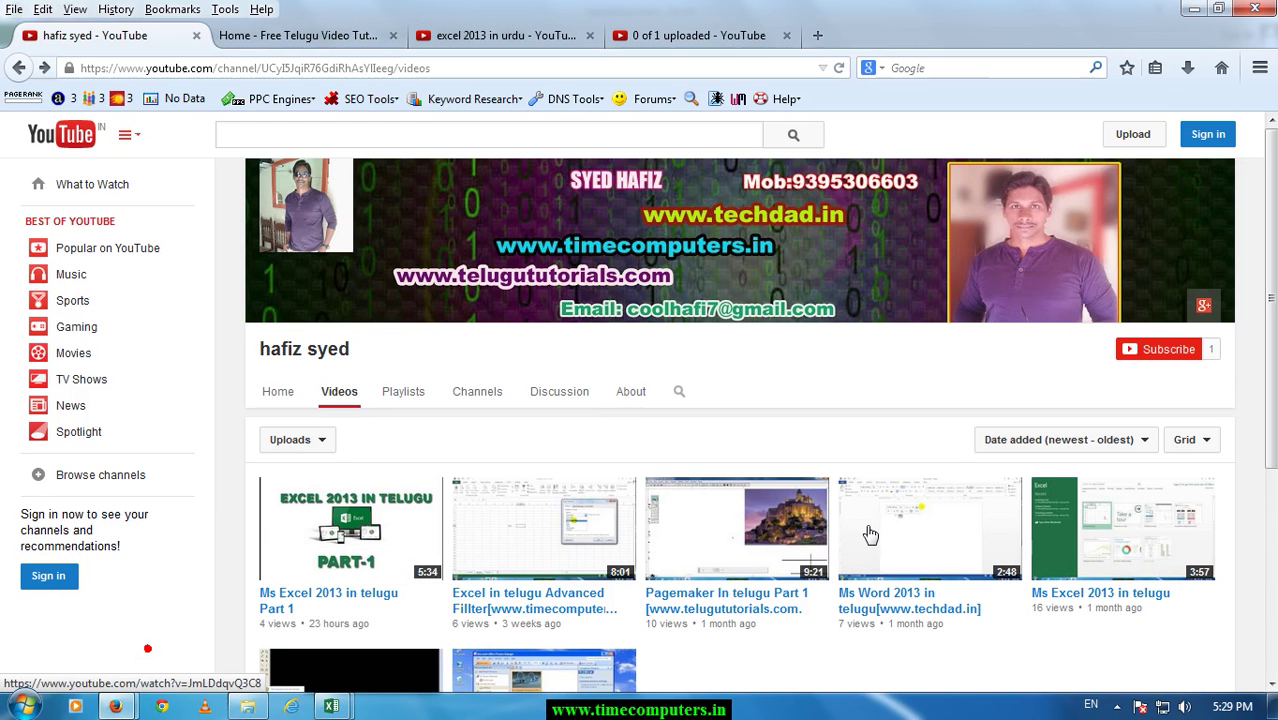